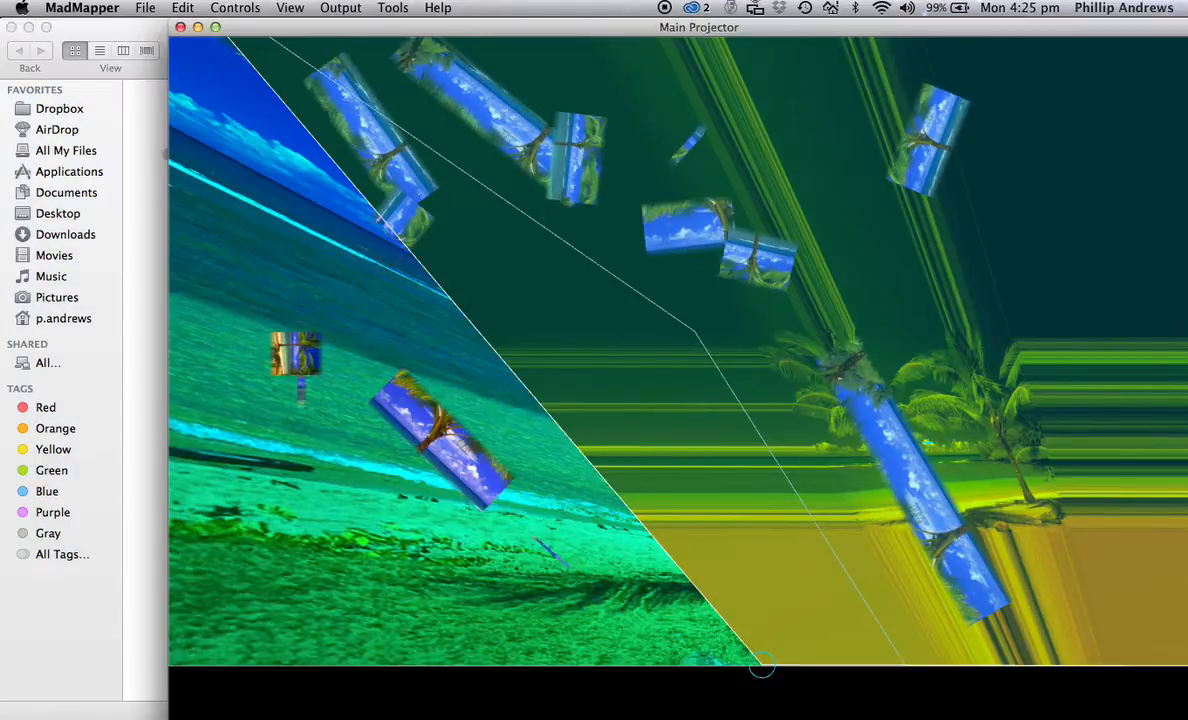
- Bring the TEST MAD project window in front of the projector output and reposition it so the surface list is fully in view
{"action": "left_click_drag", "start_coordinate": [466, 35], "coordinate": [428, 13]}
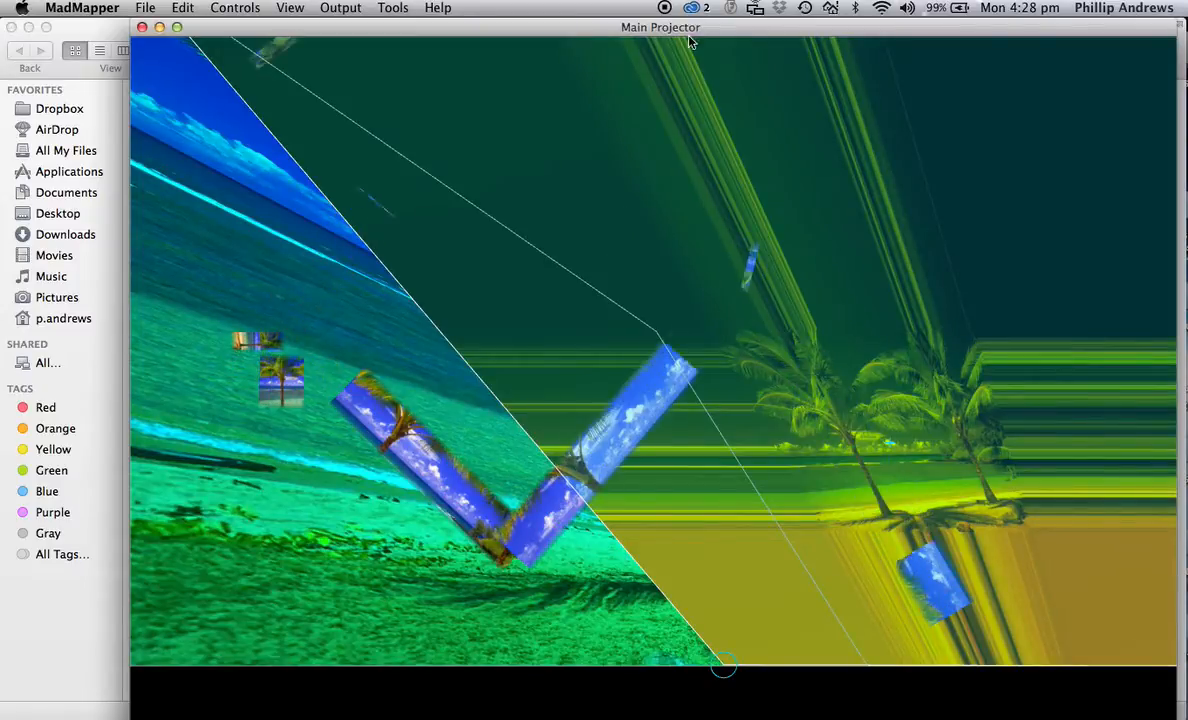
{"action": "mouse_move", "coordinate": [810, 33]}
{"action": "left_mouse_down"}
{"action": "mouse_move", "coordinate": [795, 21]}
{"action": "mouse_move", "coordinate": [751, 87]}
{"action": "mouse_move", "coordinate": [804, 18]}
{"action": "left_mouse_up"}
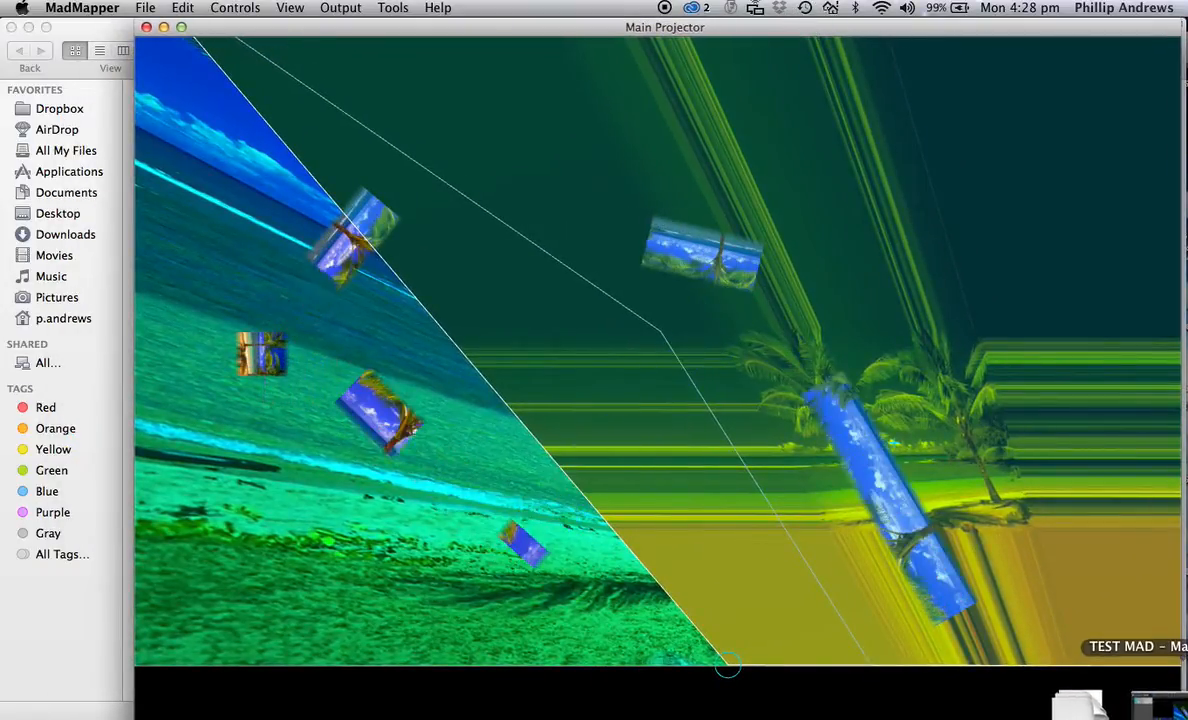
{"action": "double_click", "coordinate": [1095, 650]}
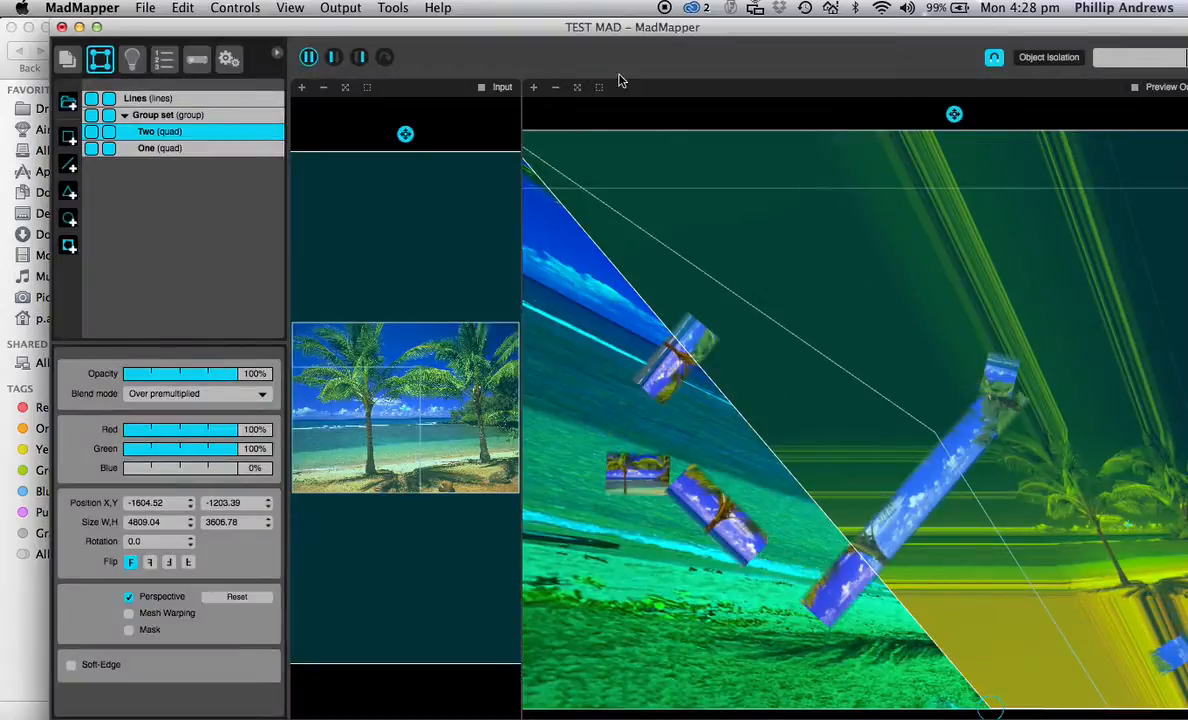
{"action": "left_click_drag", "start_coordinate": [524, 32], "coordinate": [474, 17]}
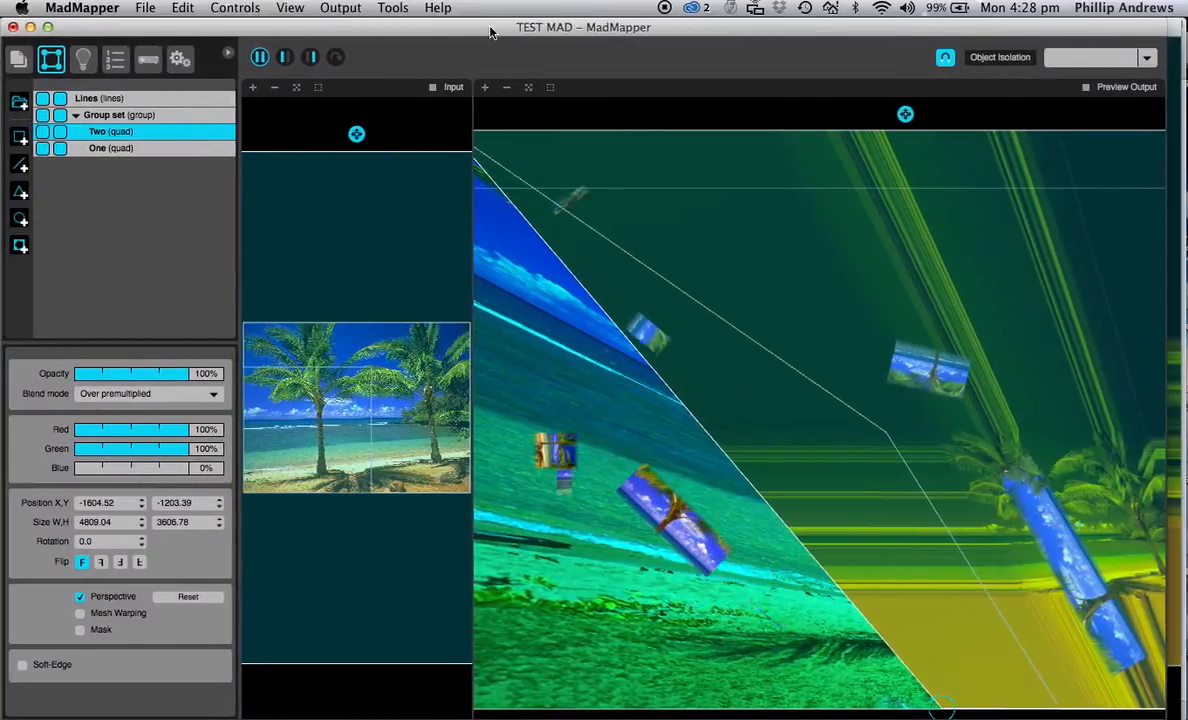
- Collapse Group set, then add a new surface group and name it "new"
{"action": "left_click", "coordinate": [76, 116]}
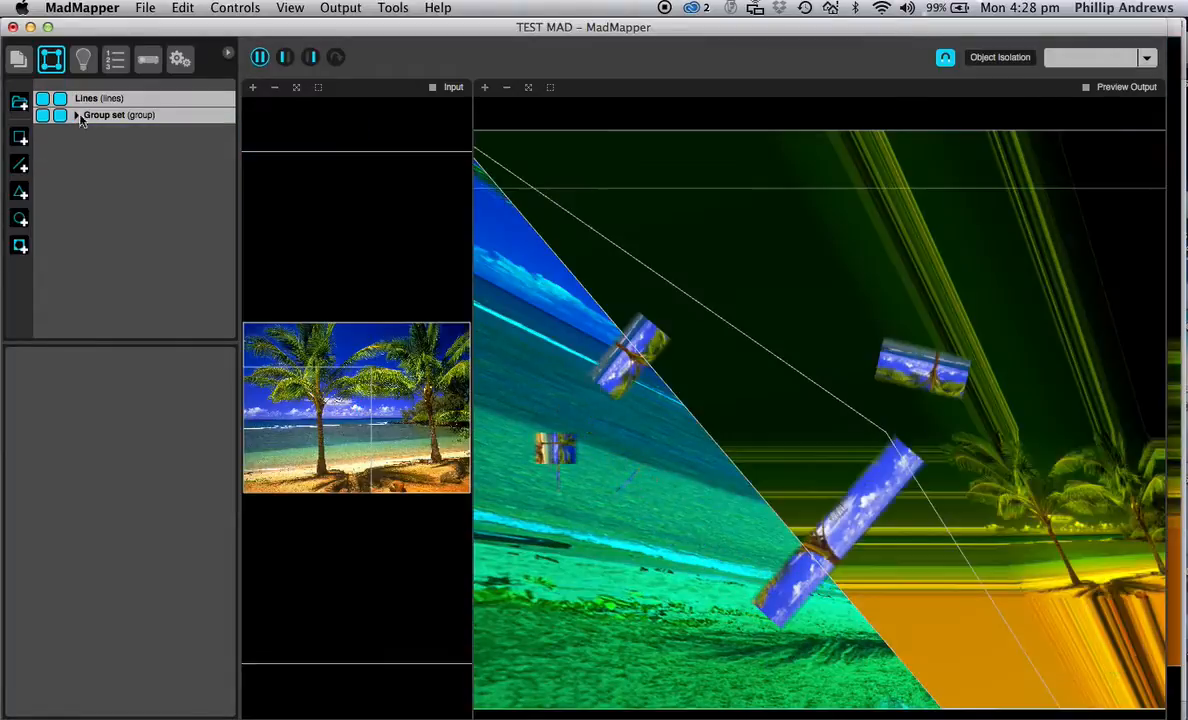
{"action": "left_click", "coordinate": [19, 104]}
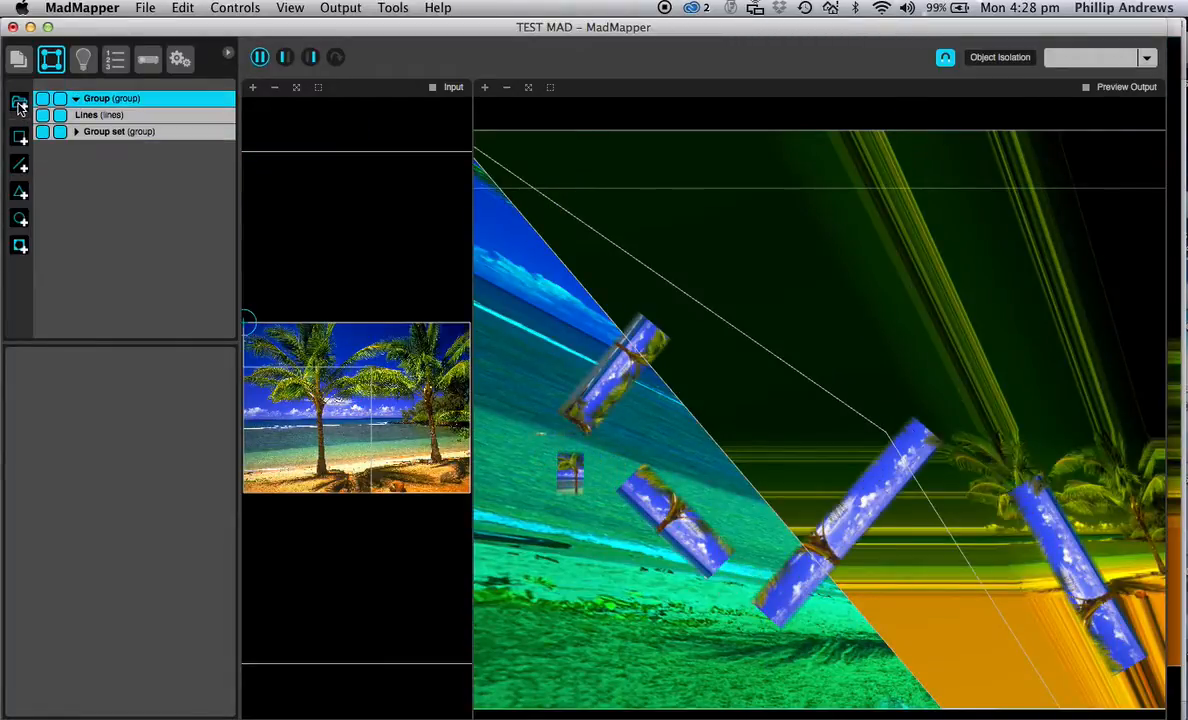
{"action": "double_click", "coordinate": [100, 99]}
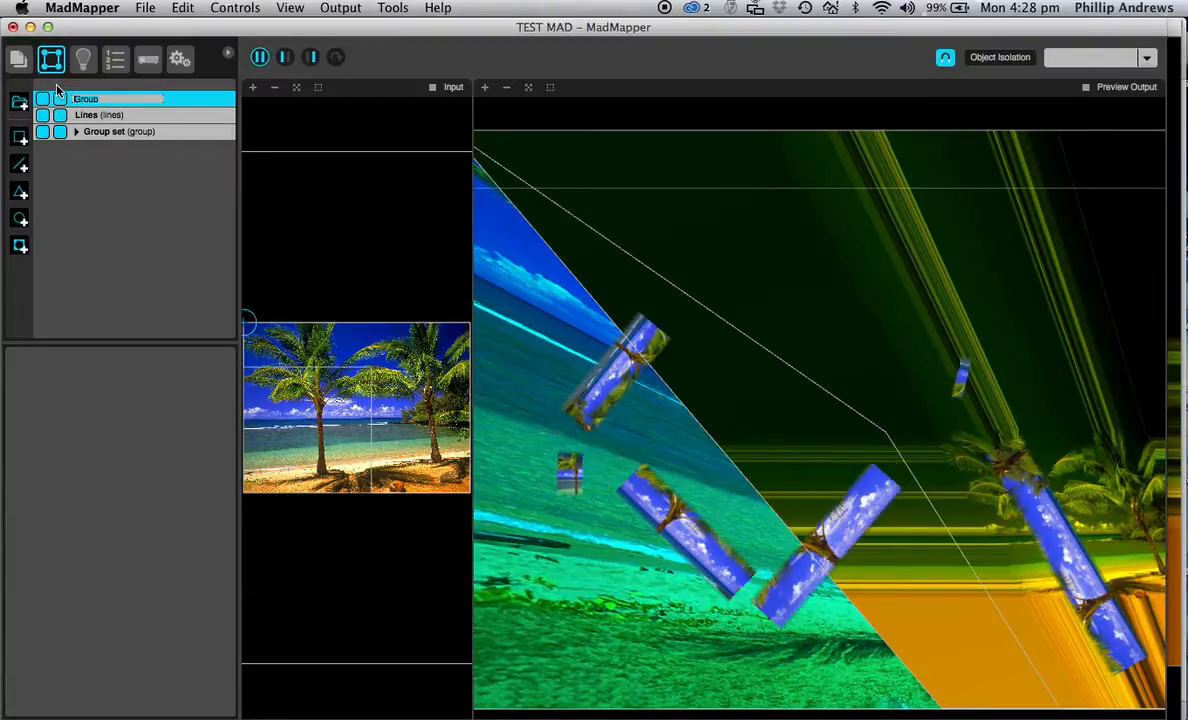
{"action": "type", "text": "new"}
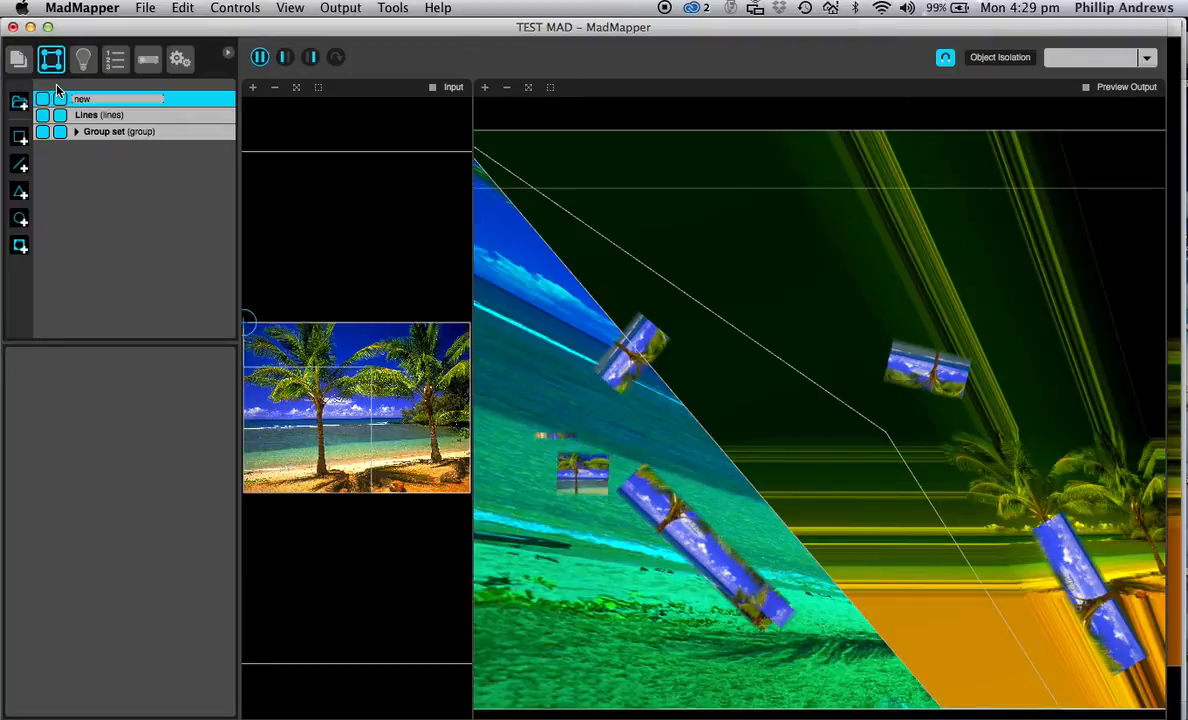
{"action": "key", "text": "Return"}
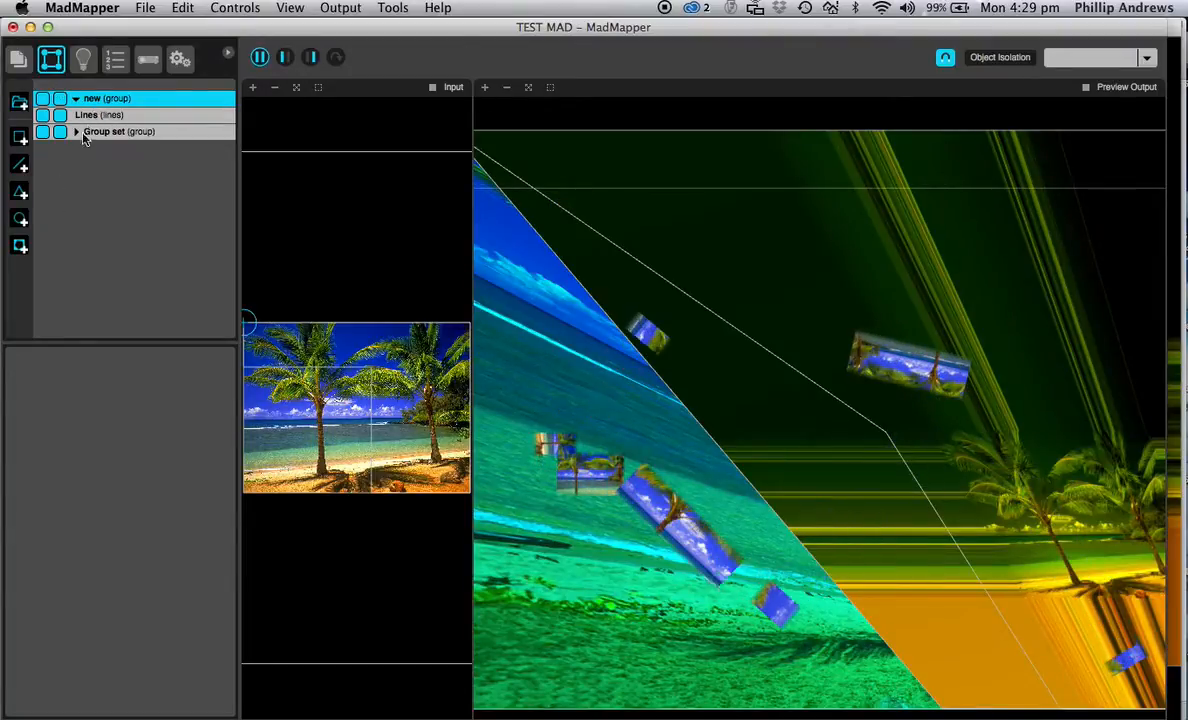
- Add a quad surface inside the "new" group, then move it out of the group to below Group set
{"action": "left_click", "coordinate": [18, 138]}
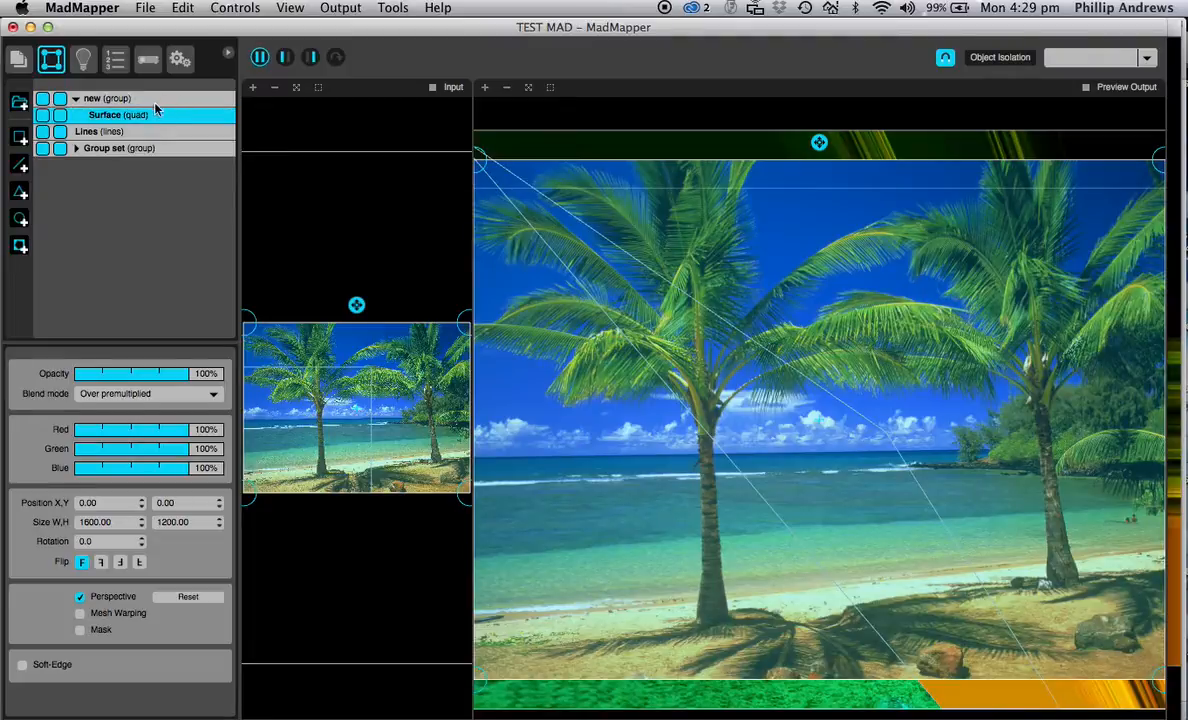
{"action": "left_click", "coordinate": [77, 100]}
{"action": "left_click", "coordinate": [77, 100]}
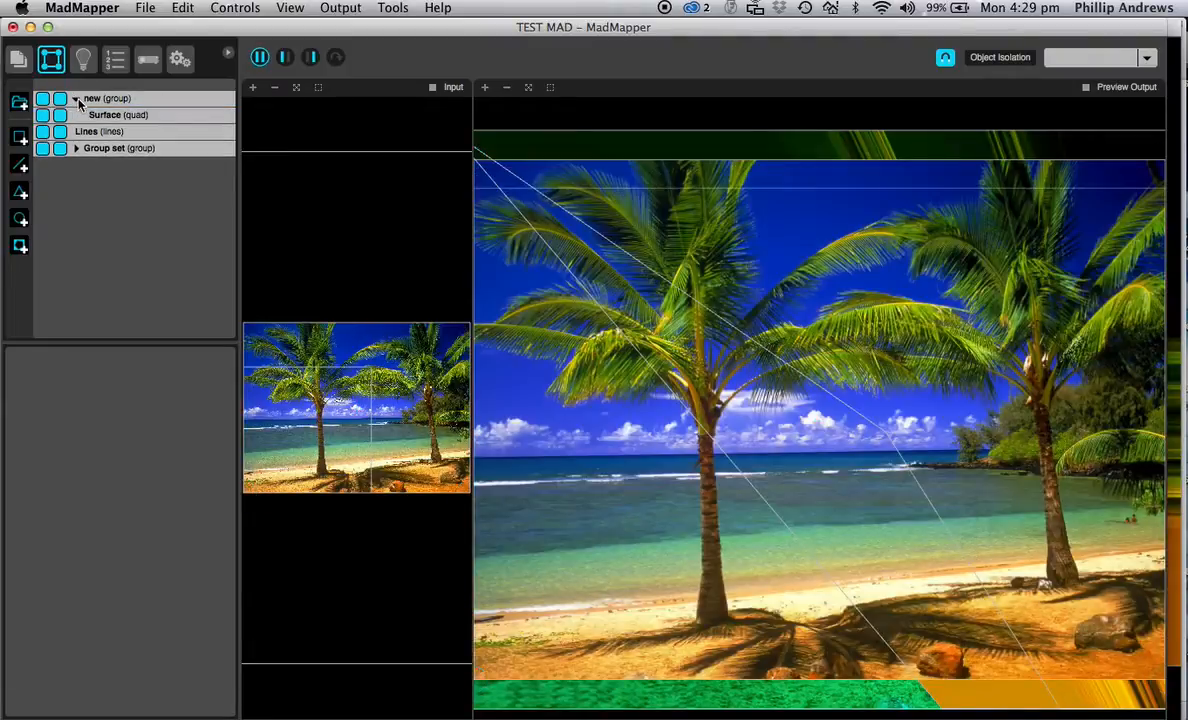
{"action": "left_click", "coordinate": [174, 116]}
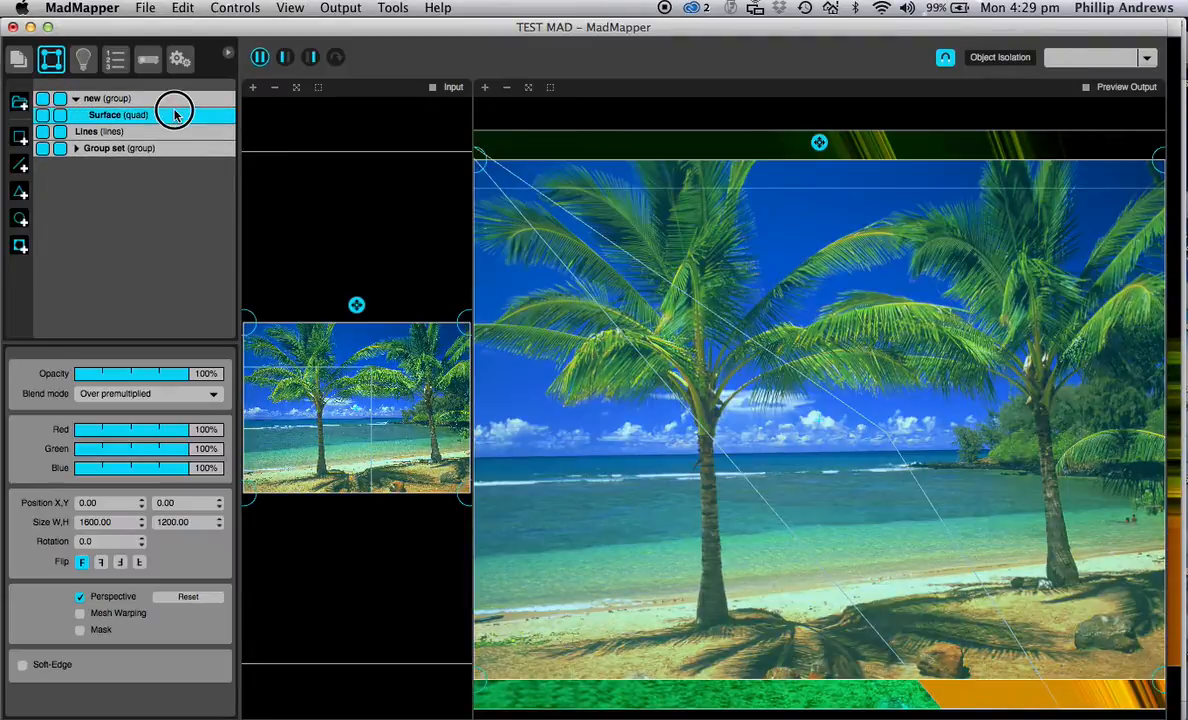
{"action": "left_click_drag", "start_coordinate": [165, 101], "coordinate": [168, 89]}
{"action": "left_click", "coordinate": [177, 100]}
{"action": "left_click_drag", "start_coordinate": [166, 117], "coordinate": [98, 167]}
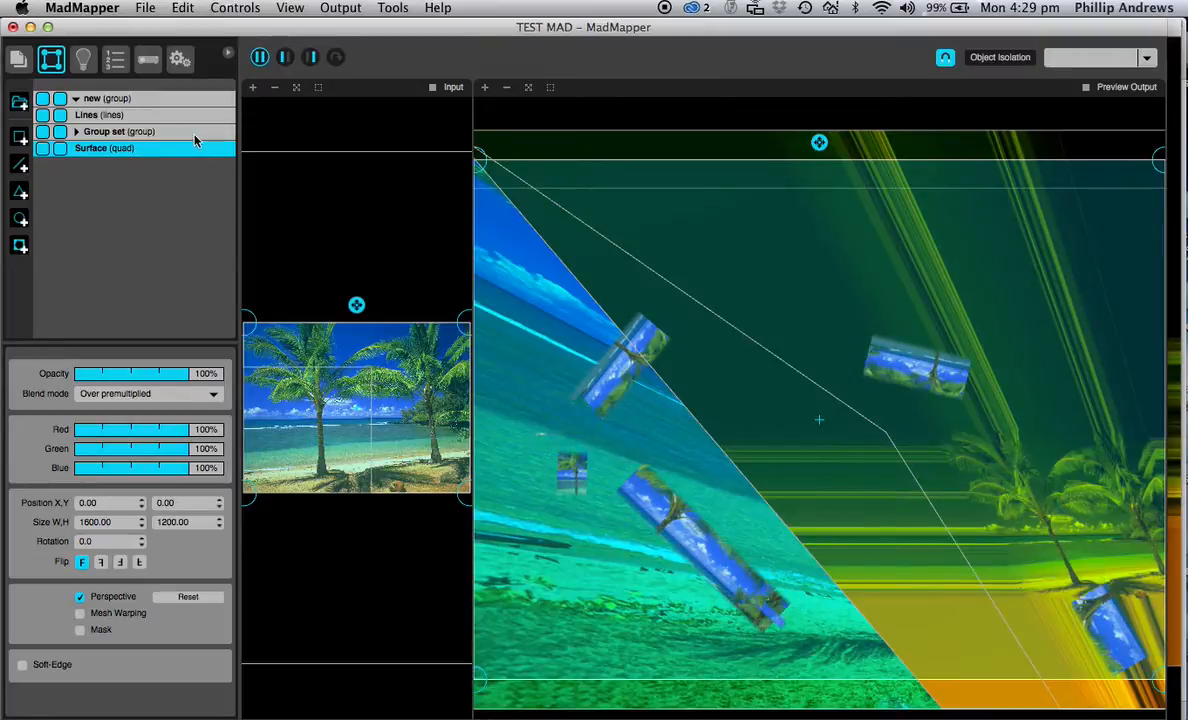
- Delete the added quad surface and the empty "new" group
{"action": "key", "text": "BackSpace"}
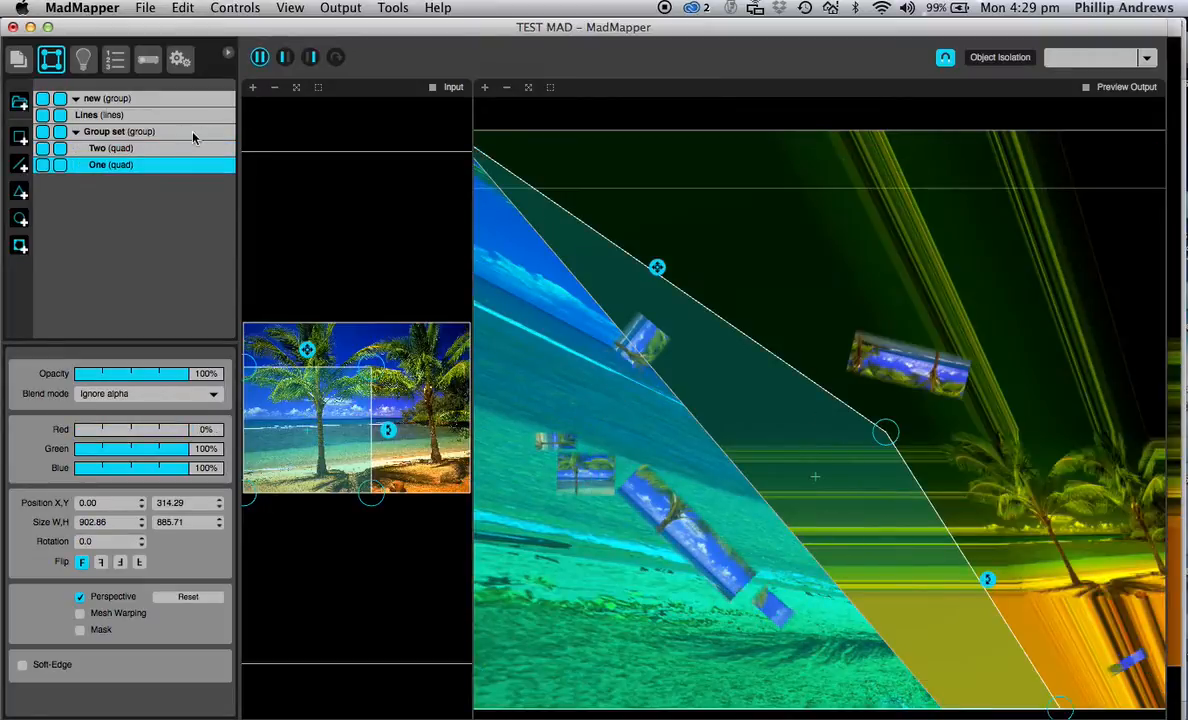
{"action": "left_click", "coordinate": [123, 99]}
{"action": "key", "text": "BackSpace"}
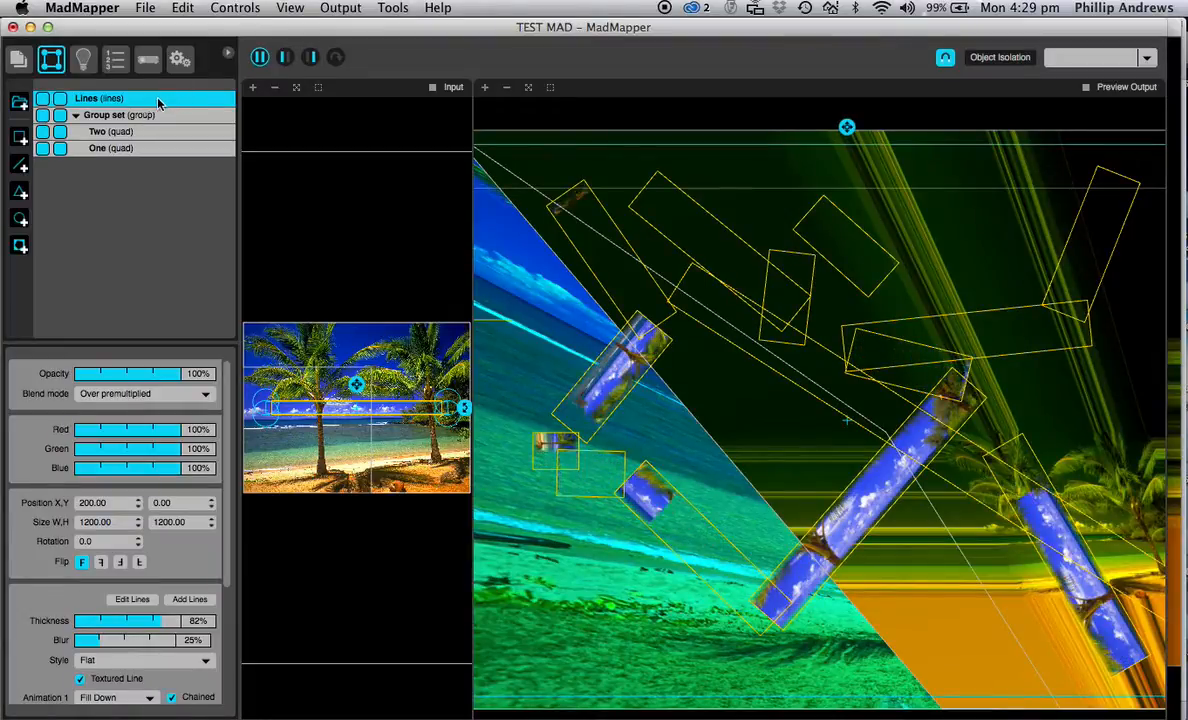
- Move the Lines surface into Group set, then collapse and expand the group
{"action": "mouse_move", "coordinate": [186, 99]}
{"action": "left_mouse_down"}
{"action": "mouse_move", "coordinate": [190, 128]}
{"action": "mouse_move", "coordinate": [200, 117]}
{"action": "left_mouse_up"}
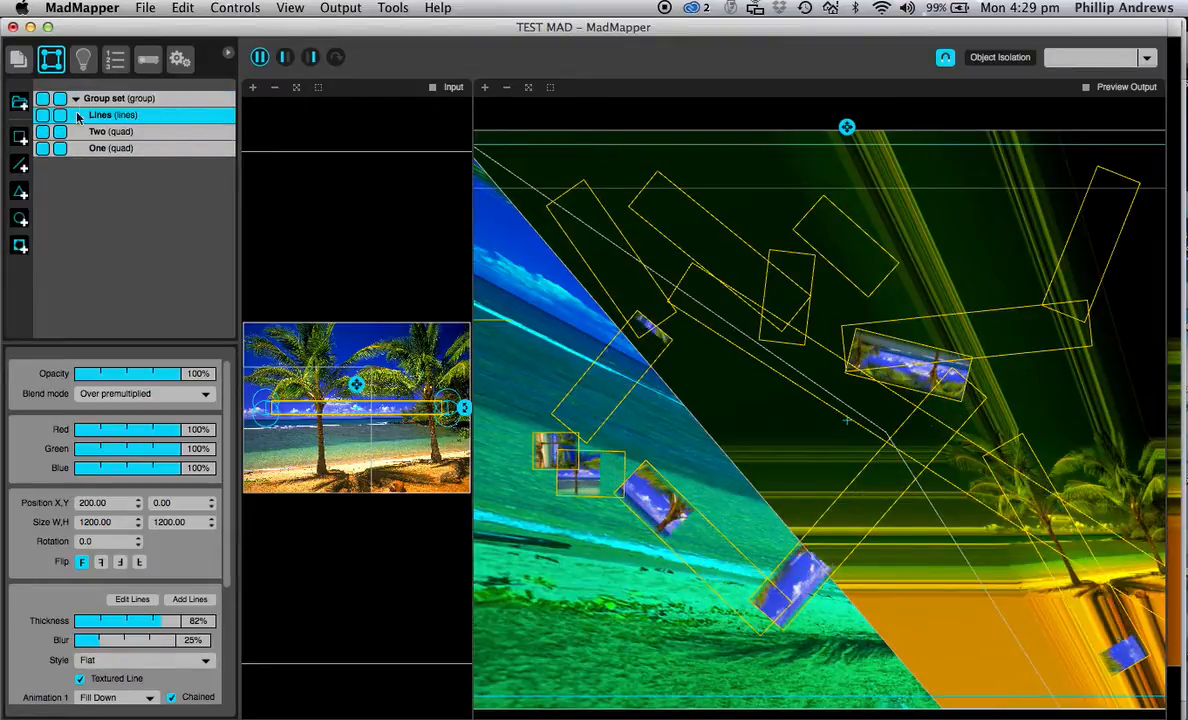
{"action": "left_click", "coordinate": [75, 100]}
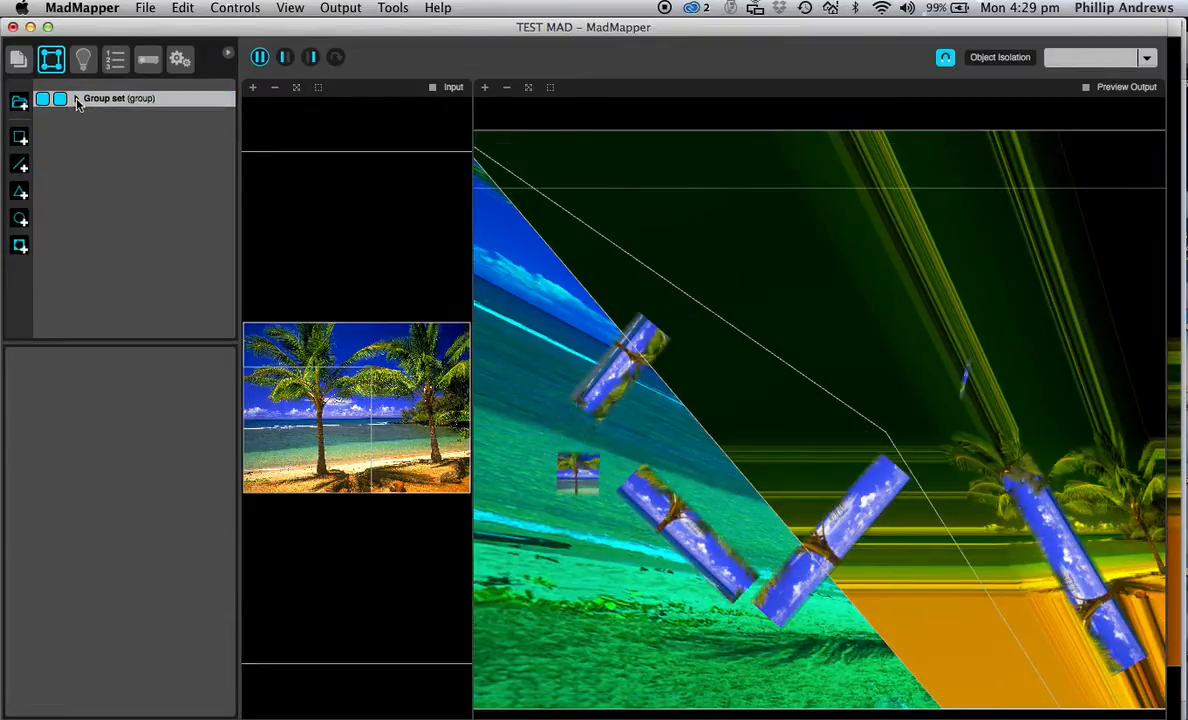
{"action": "left_click", "coordinate": [75, 100]}
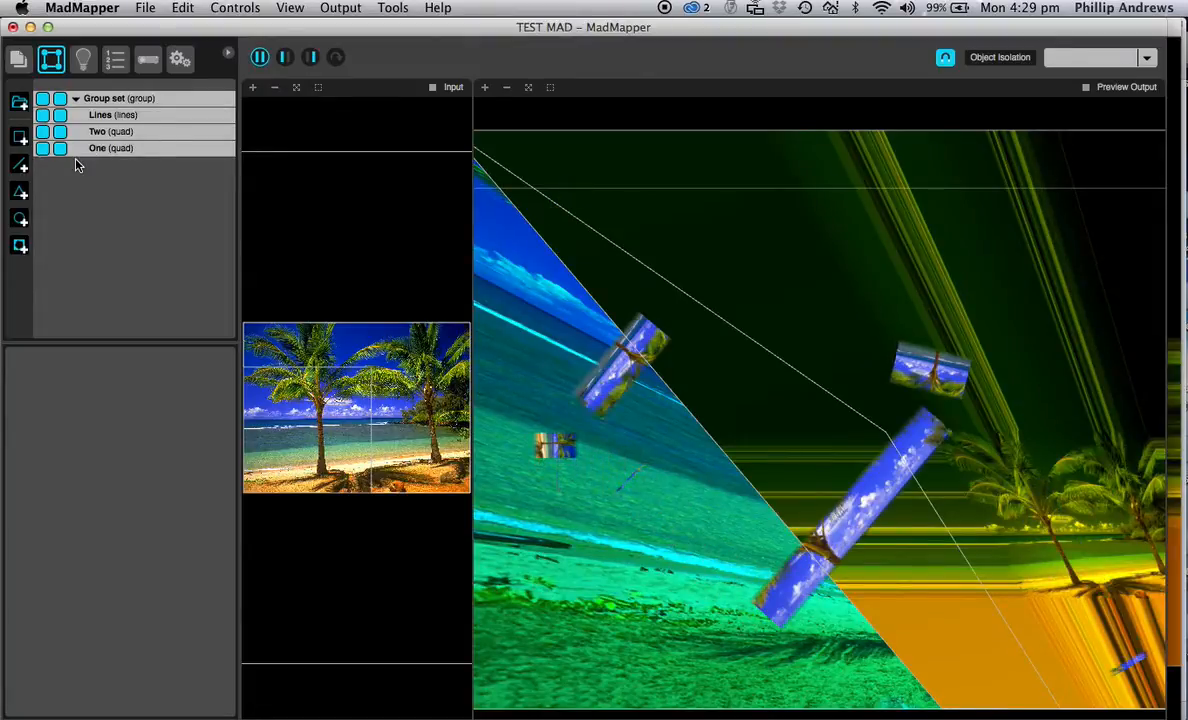
- Examine the Lines surface's animation settings and its Add Lines mode
{"action": "left_click", "coordinate": [151, 116]}
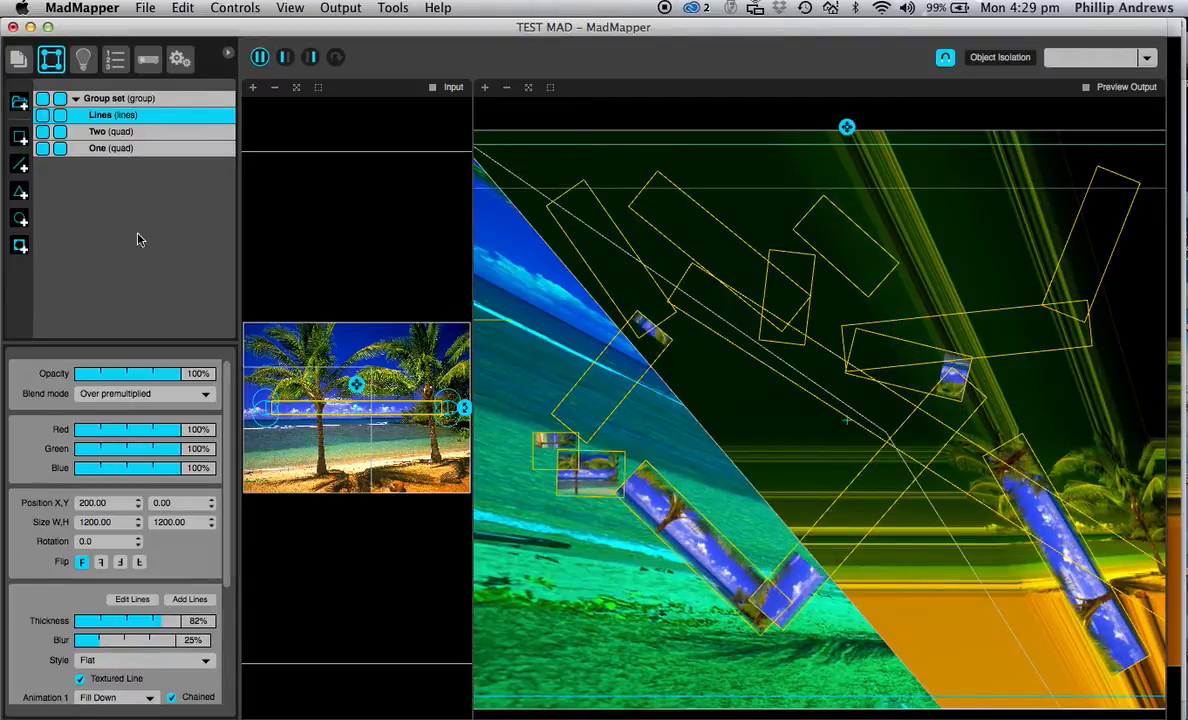
{"action": "left_click_drag", "start_coordinate": [223, 422], "coordinate": [220, 553]}
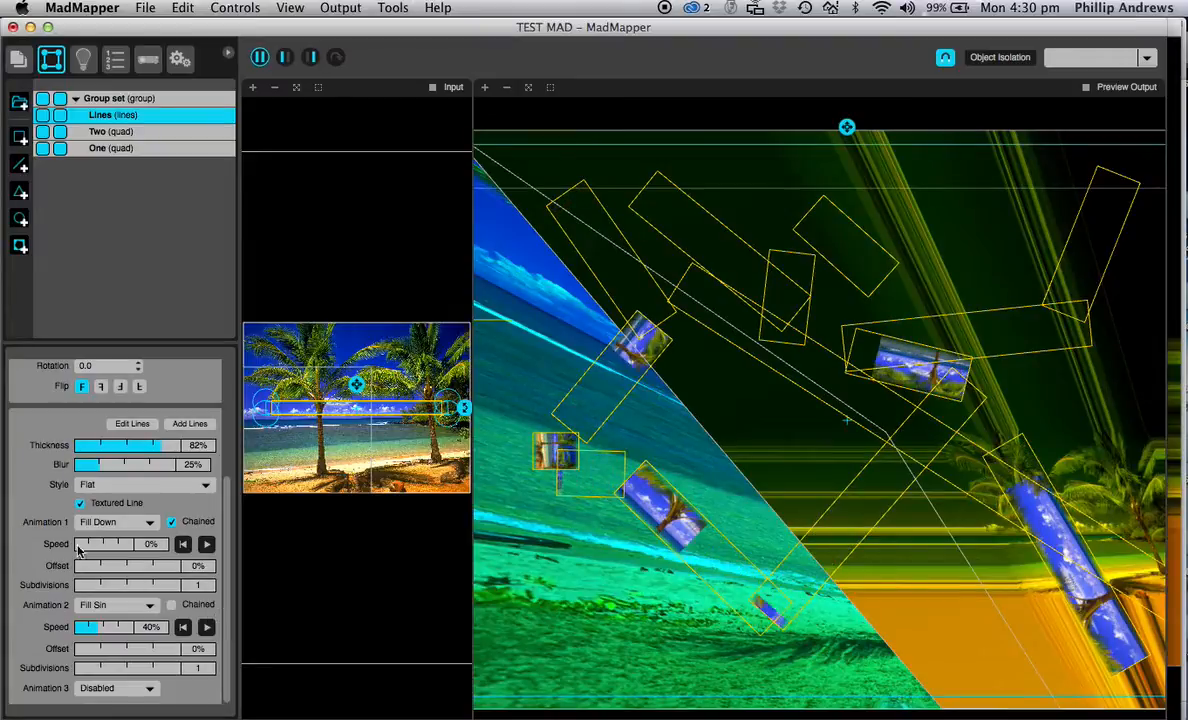
{"action": "left_click", "coordinate": [148, 523]}
{"action": "left_click_drag", "start_coordinate": [147, 524], "coordinate": [158, 500]}
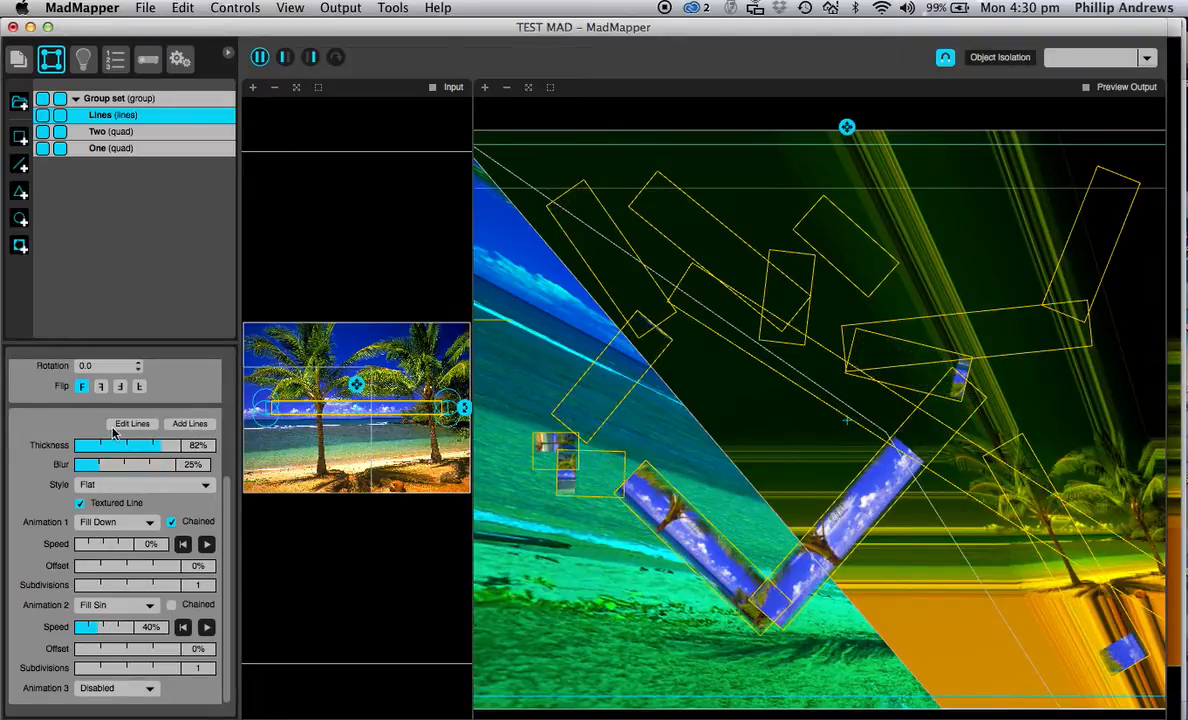
{"action": "left_click", "coordinate": [188, 424]}
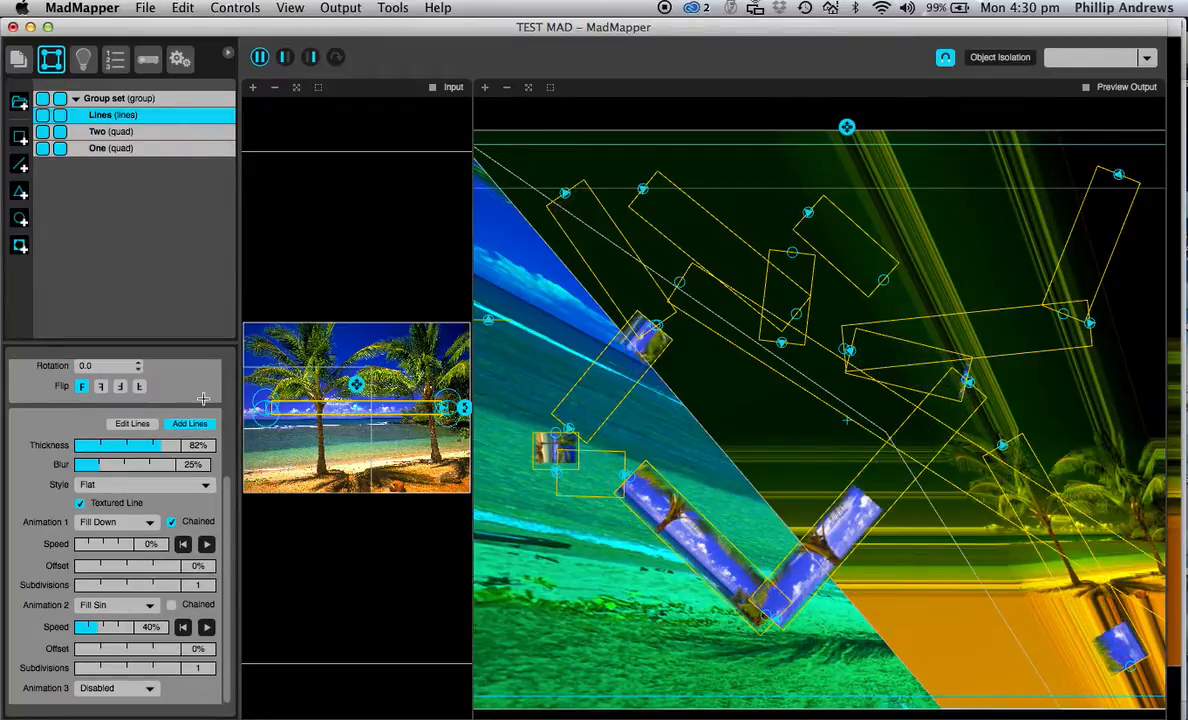
- Undo the move of Lines into Group set, then inspect the settings of quads One and Two
{"action": "key", "text": "super+z"}
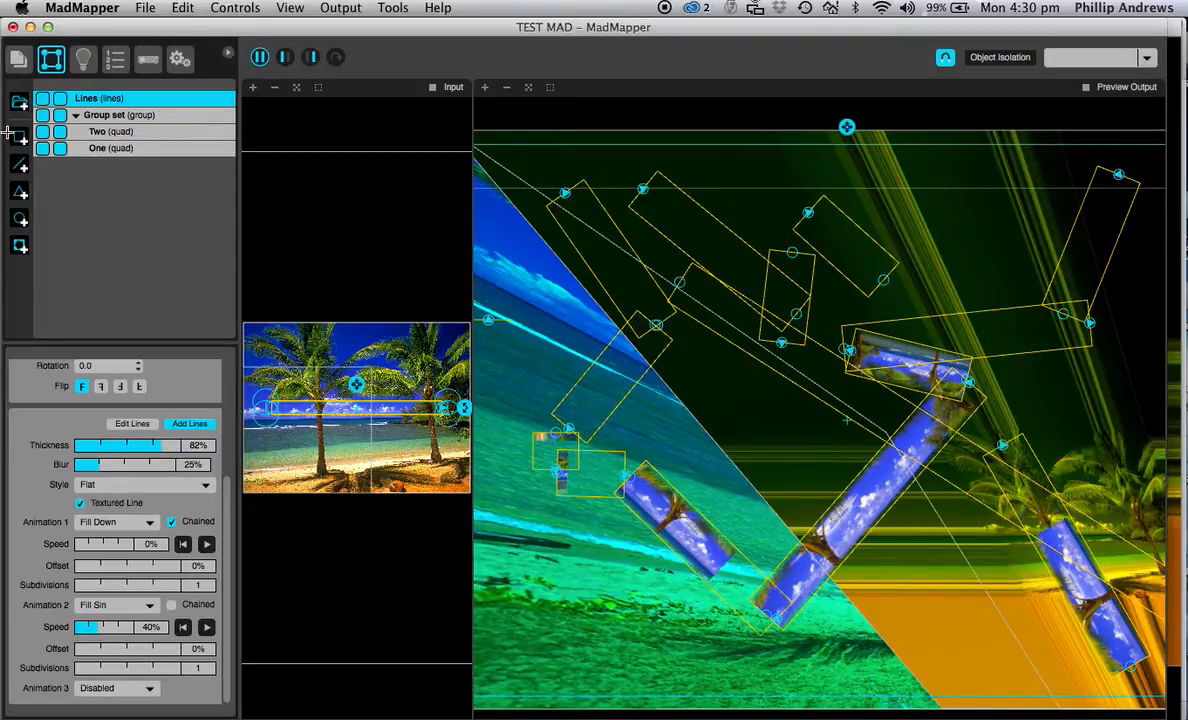
{"action": "left_click", "coordinate": [161, 169]}
{"action": "left_click", "coordinate": [146, 145]}
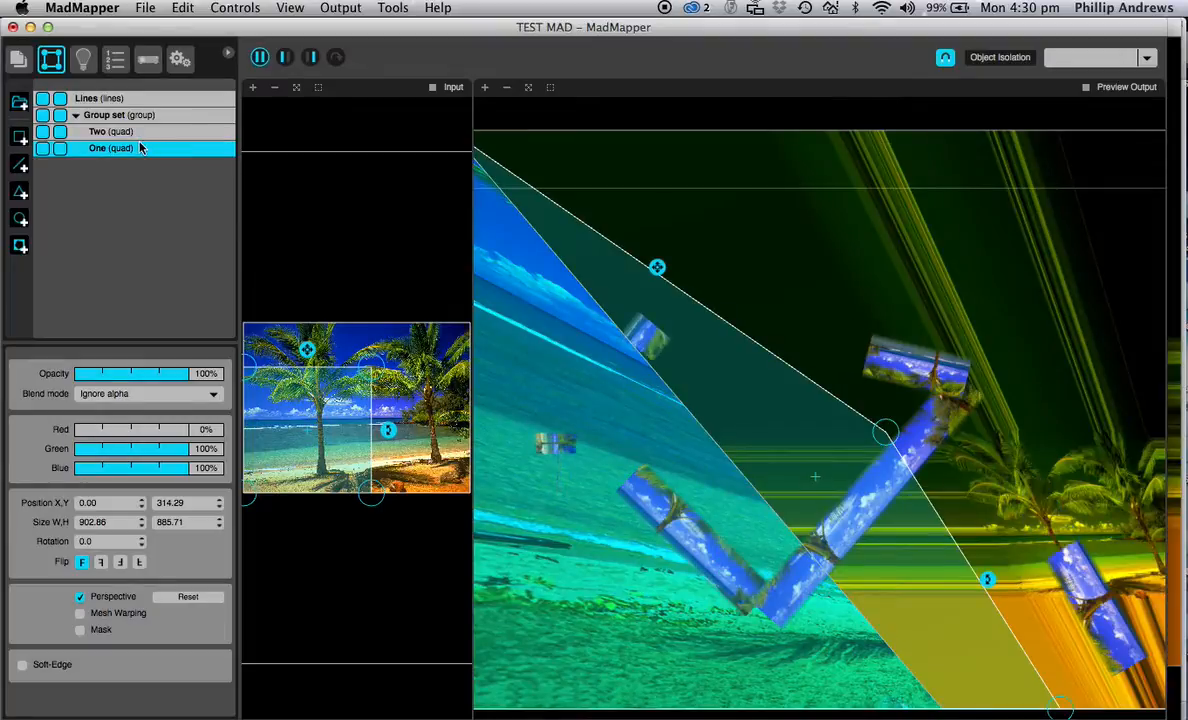
{"action": "left_click", "coordinate": [167, 132]}
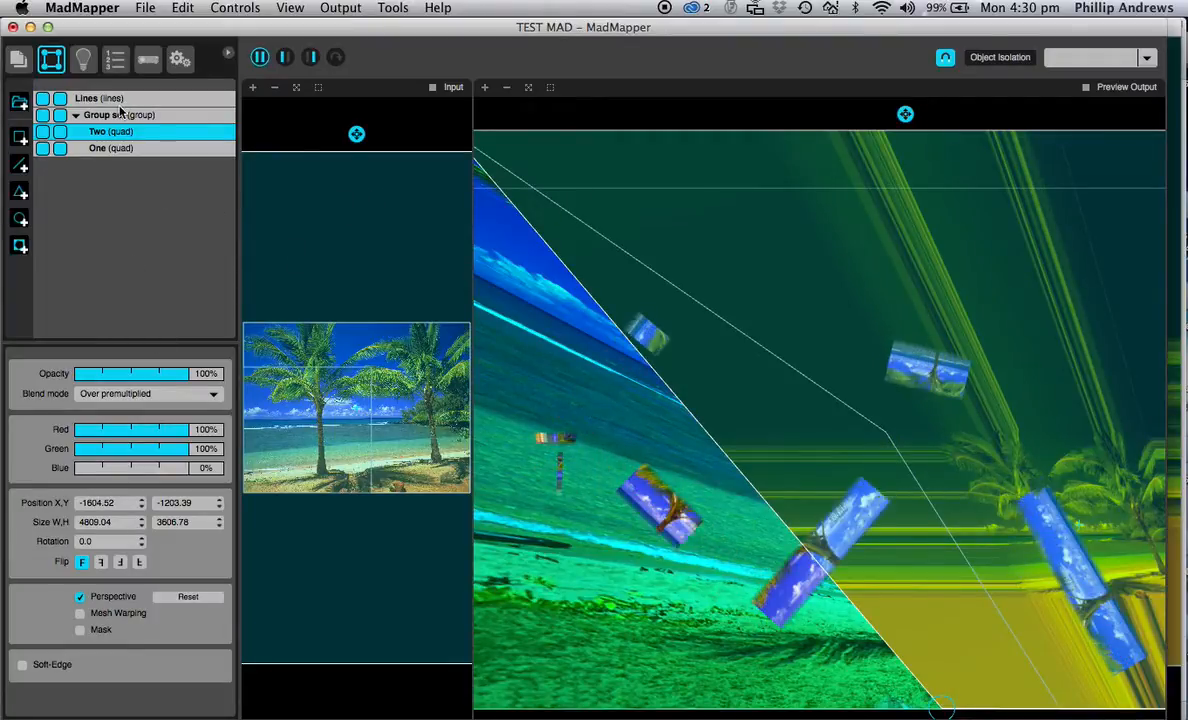
- Open the Controls List and look through the MIDI, audio and keyboard assignments
{"action": "left_click", "coordinate": [242, 10]}
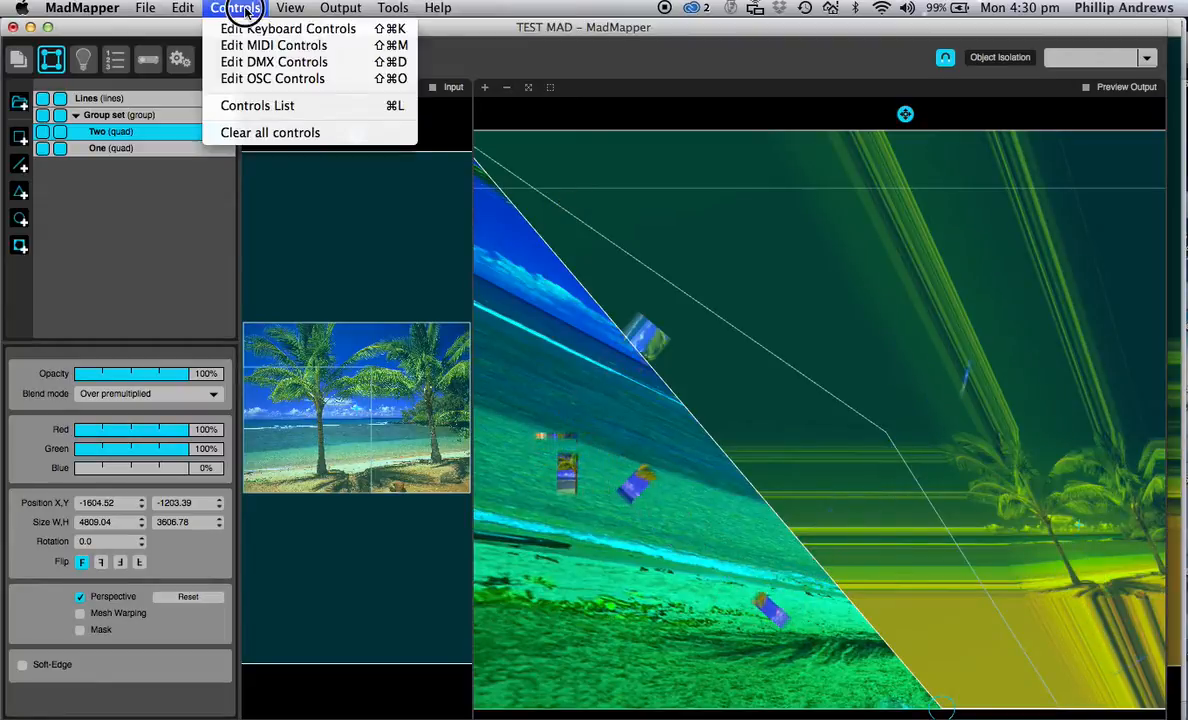
{"action": "left_click", "coordinate": [263, 106]}
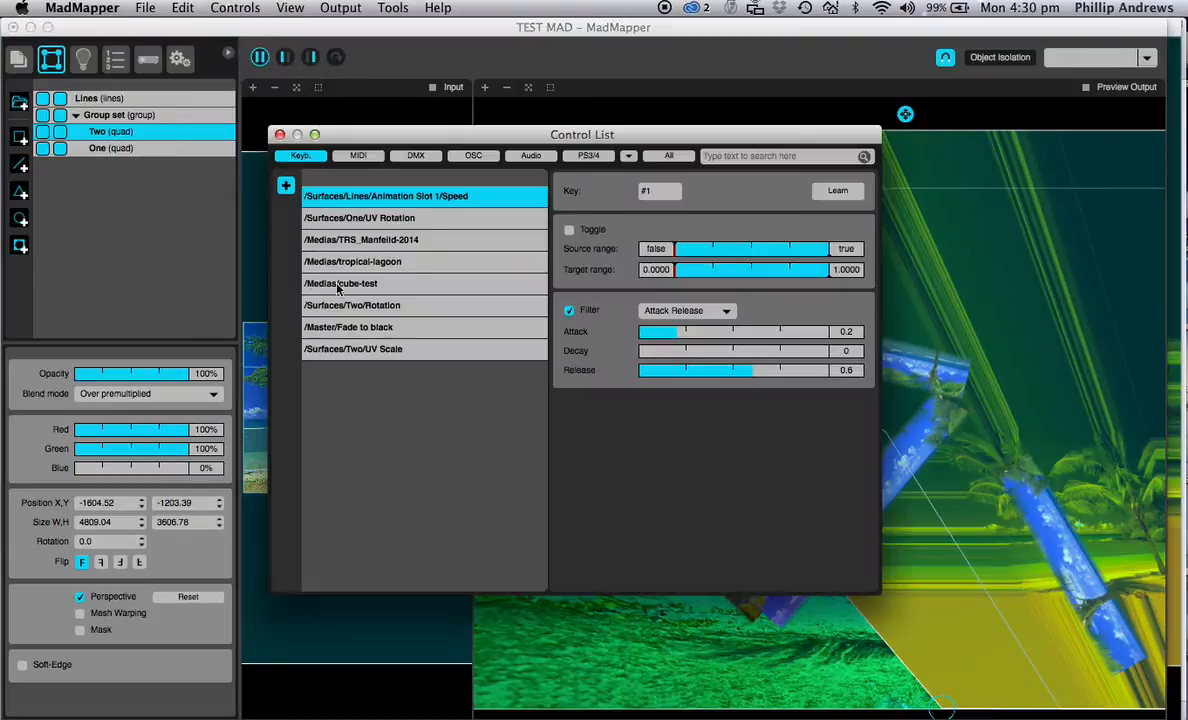
{"action": "left_click", "coordinate": [362, 157]}
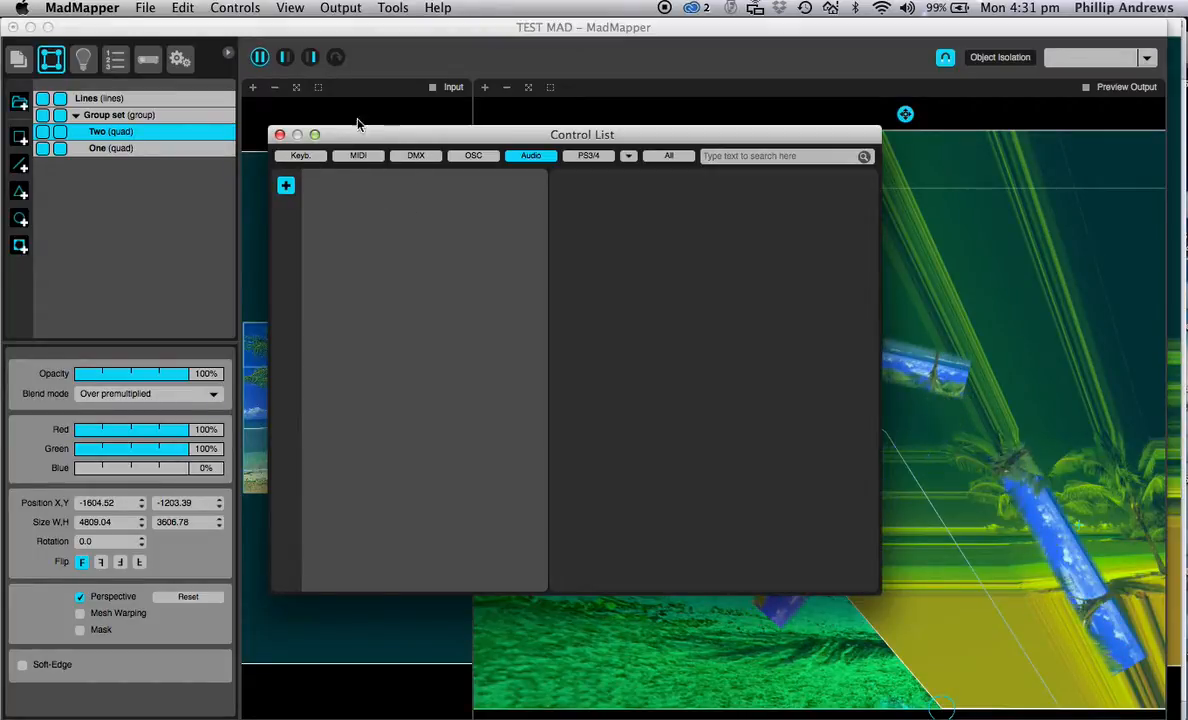
{"action": "left_click", "coordinate": [303, 157]}
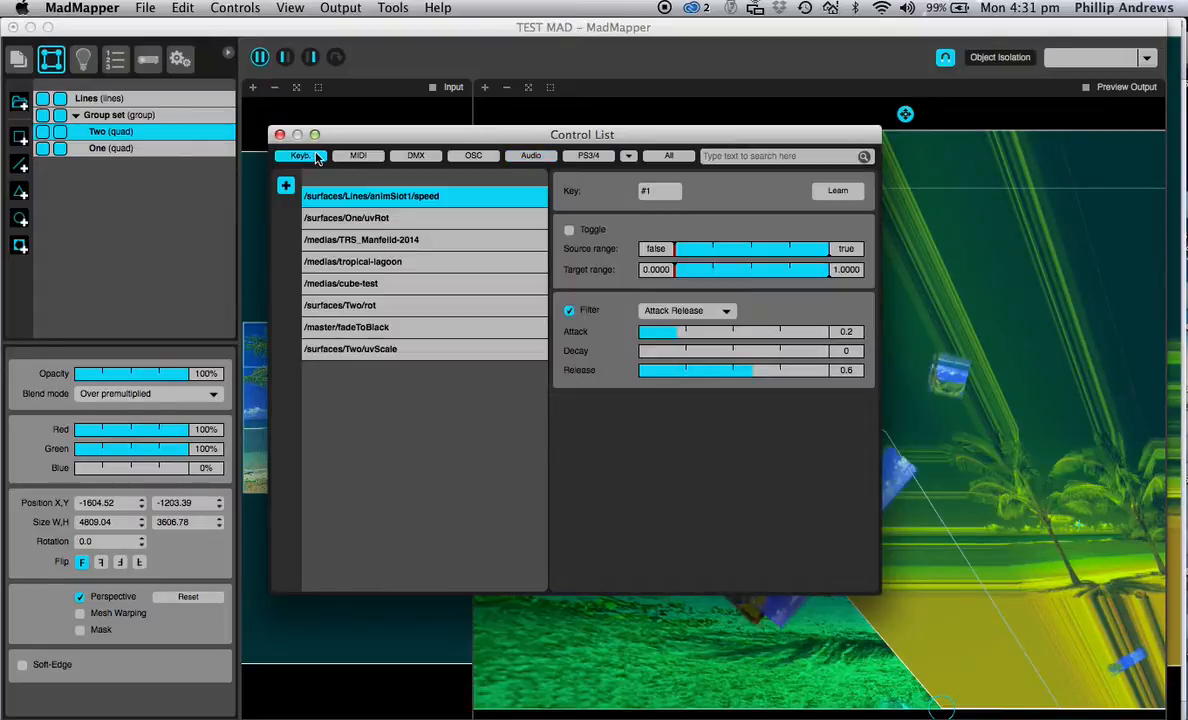
- Assign a keyboard key to the Lines surface's visibility in keyboard control editing, then exit that editing mode
{"action": "left_click", "coordinate": [248, 8]}
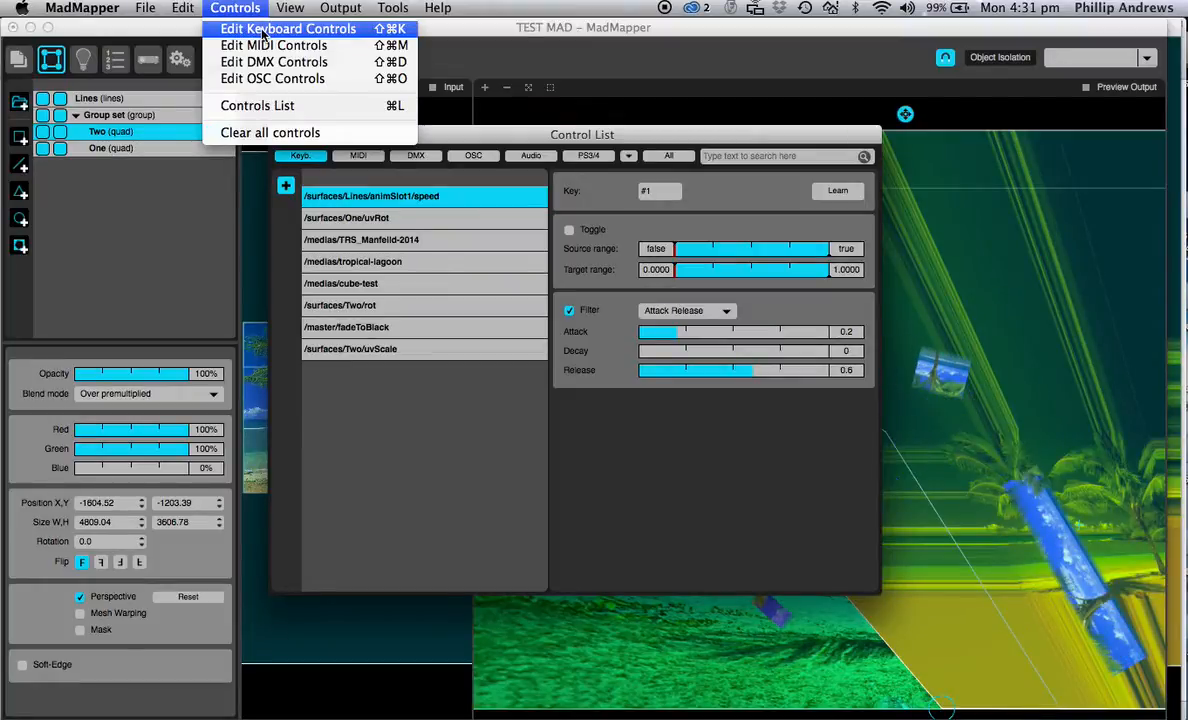
{"action": "left_click", "coordinate": [263, 30]}
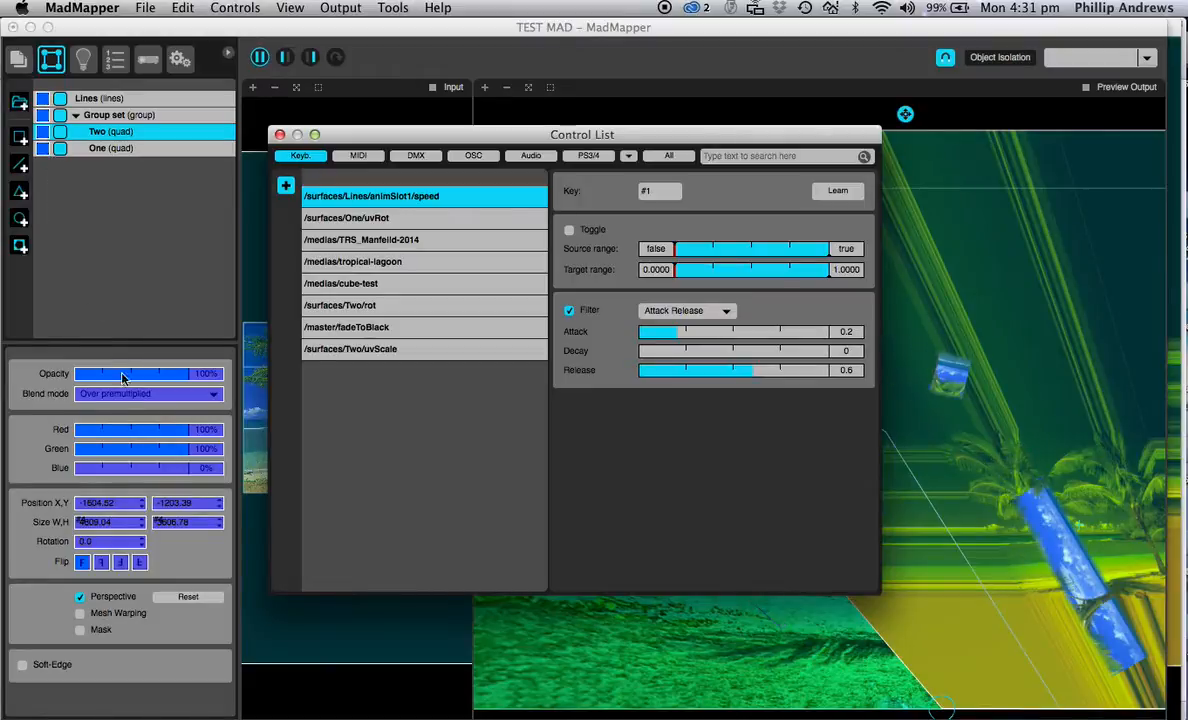
{"action": "left_click", "coordinate": [43, 104]}
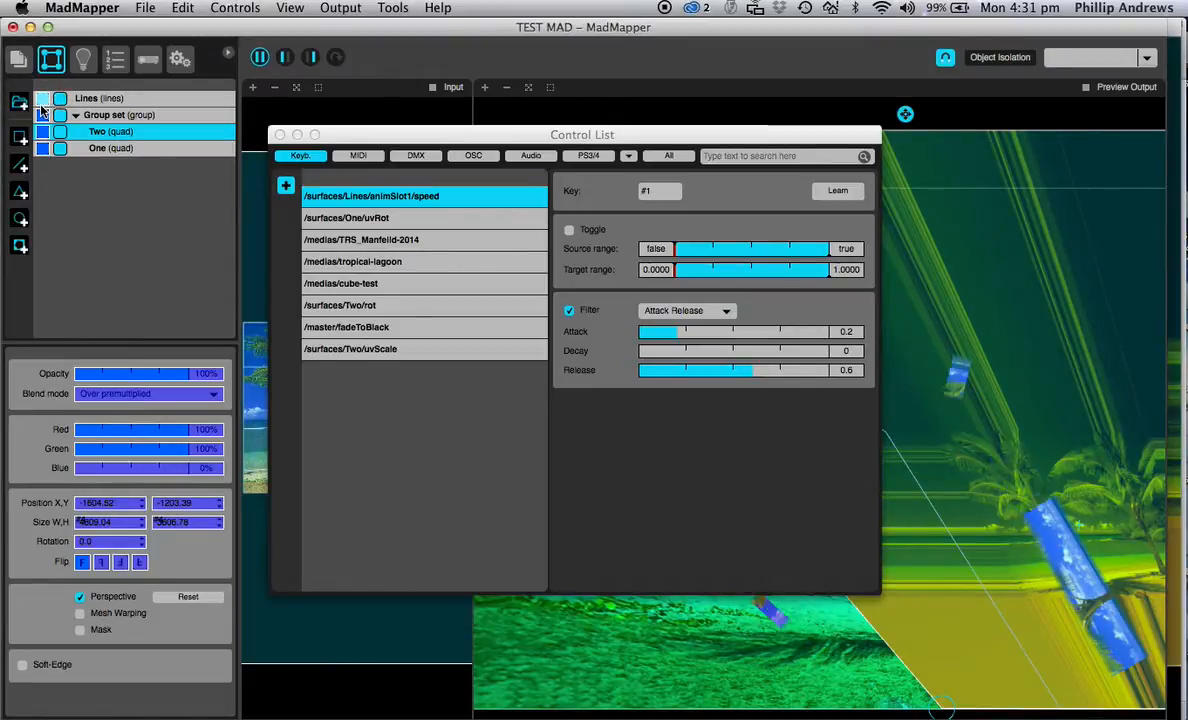
{"action": "left_click", "coordinate": [42, 112]}
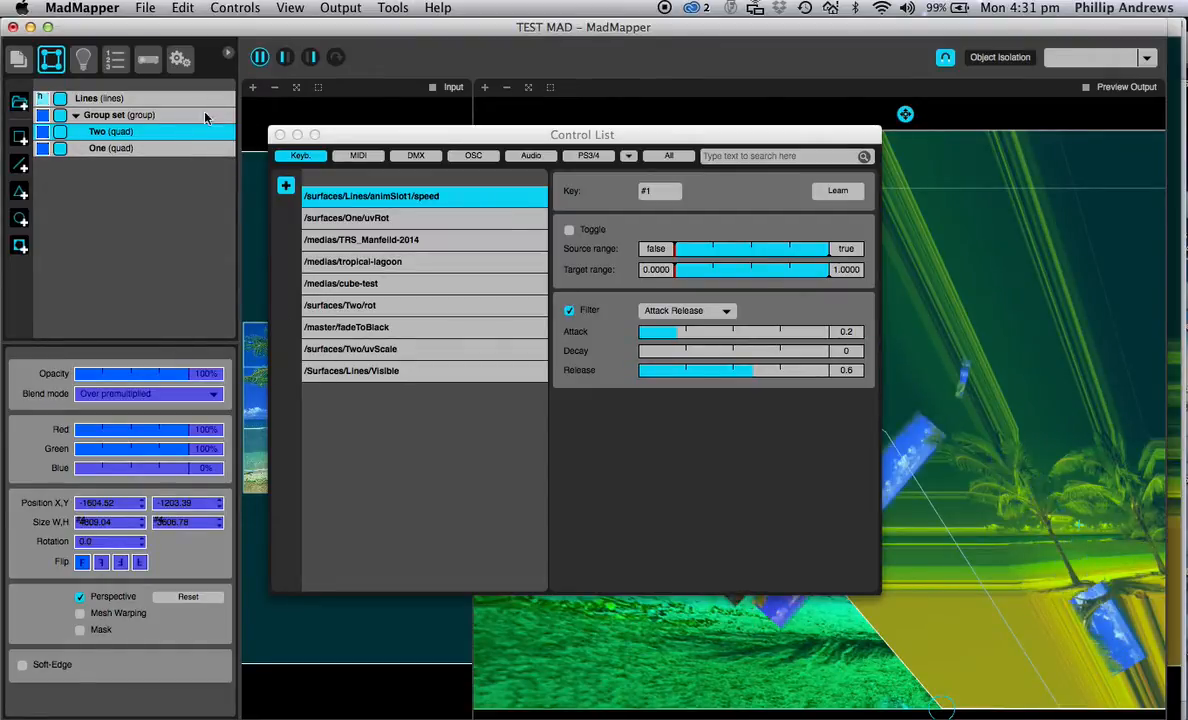
{"action": "left_click", "coordinate": [236, 12]}
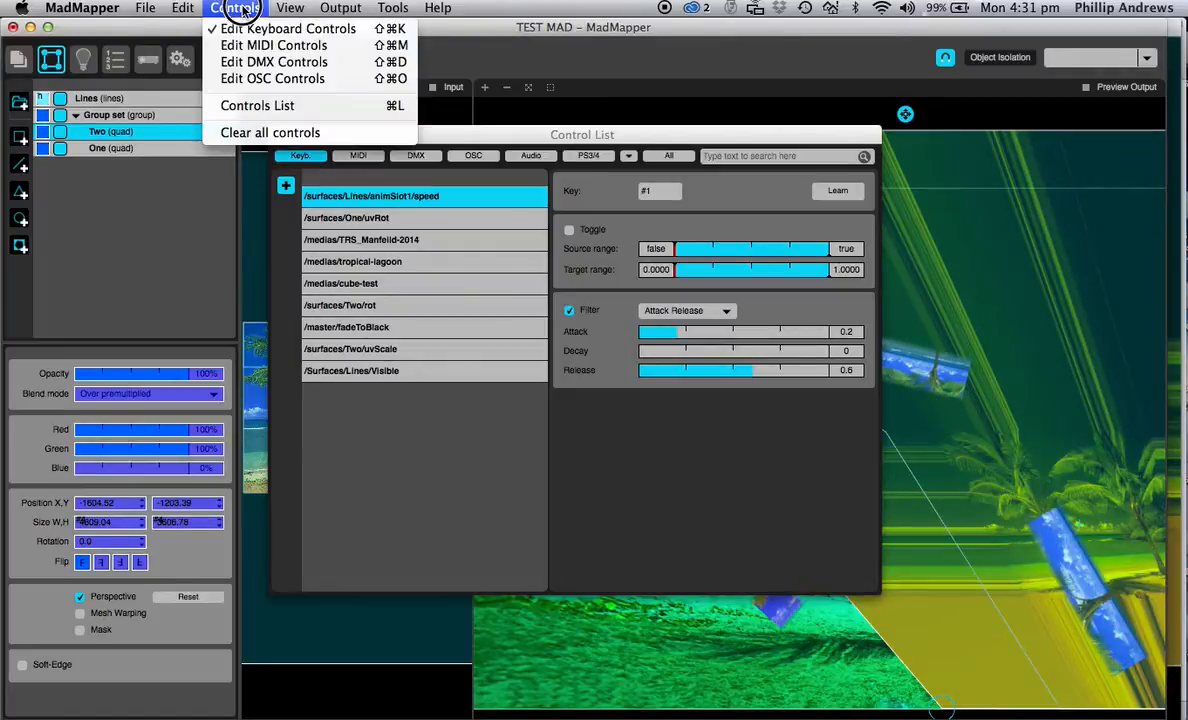
{"action": "left_click", "coordinate": [228, 35]}
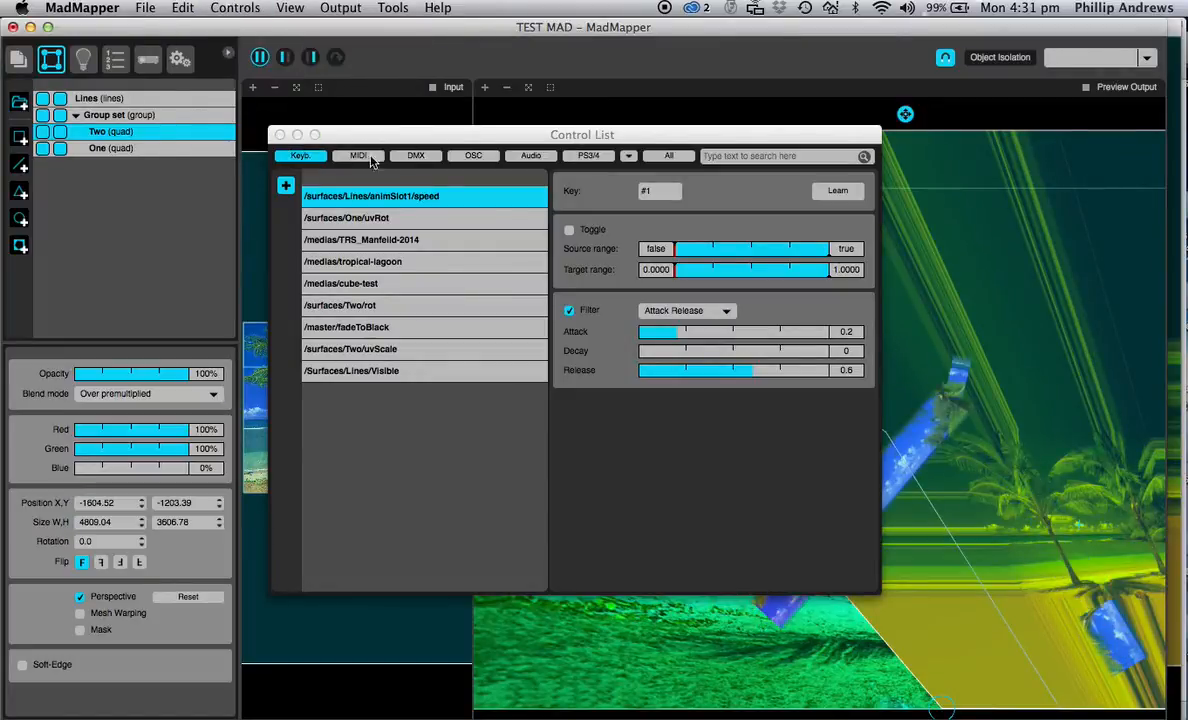
- Look through the keyboard assignments in the Control List, checking each one's key, toggle, range and filter settings
{"action": "left_click_drag", "start_coordinate": [398, 137], "coordinate": [289, 85]}
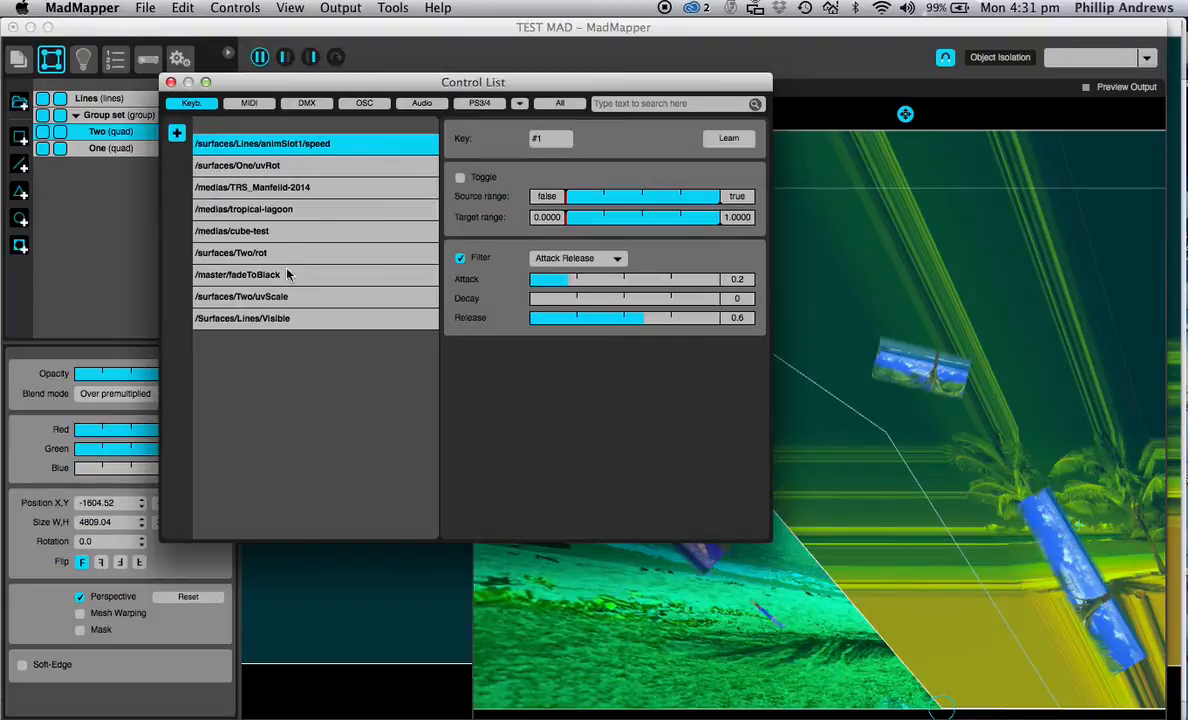
{"action": "left_click", "coordinate": [280, 166]}
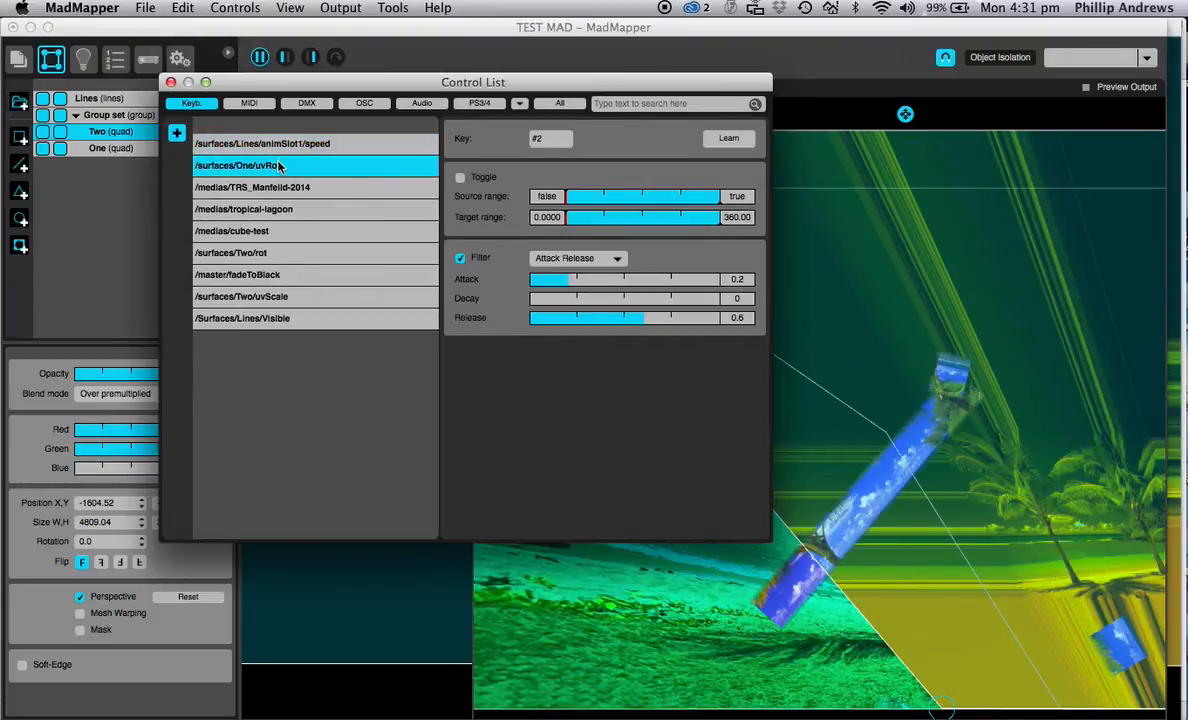
{"action": "left_click", "coordinate": [318, 192]}
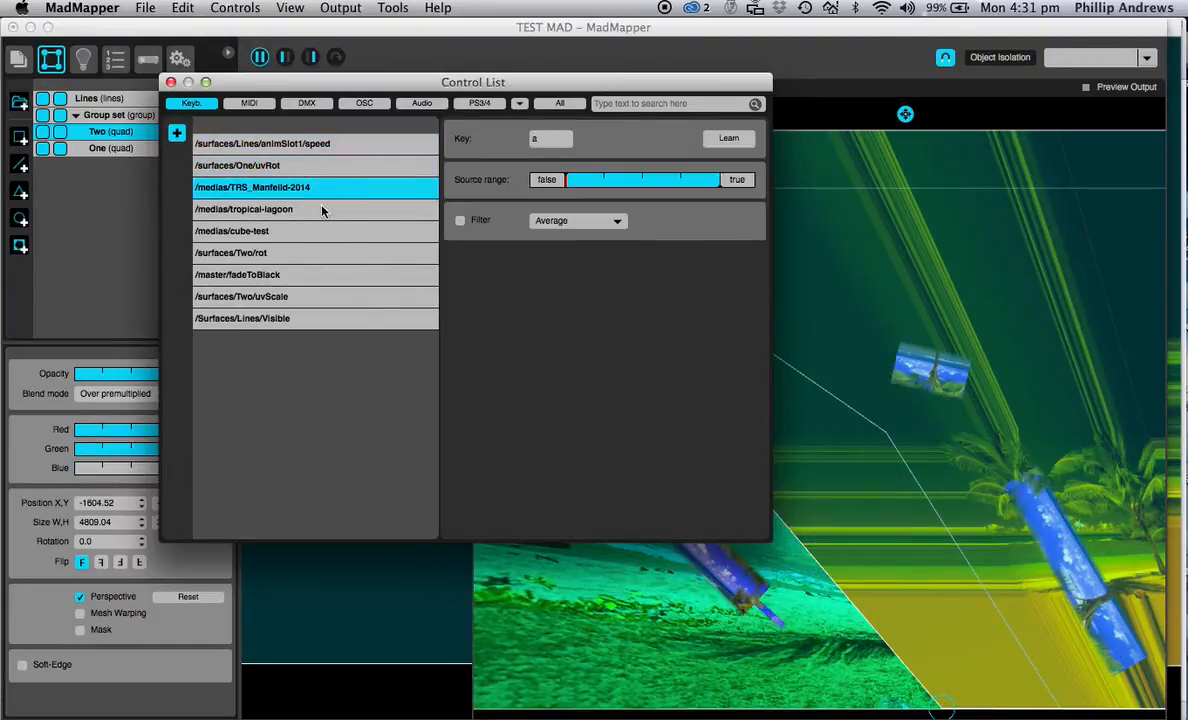
{"action": "left_click", "coordinate": [317, 216]}
{"action": "left_click", "coordinate": [320, 238]}
{"action": "left_click", "coordinate": [320, 257]}
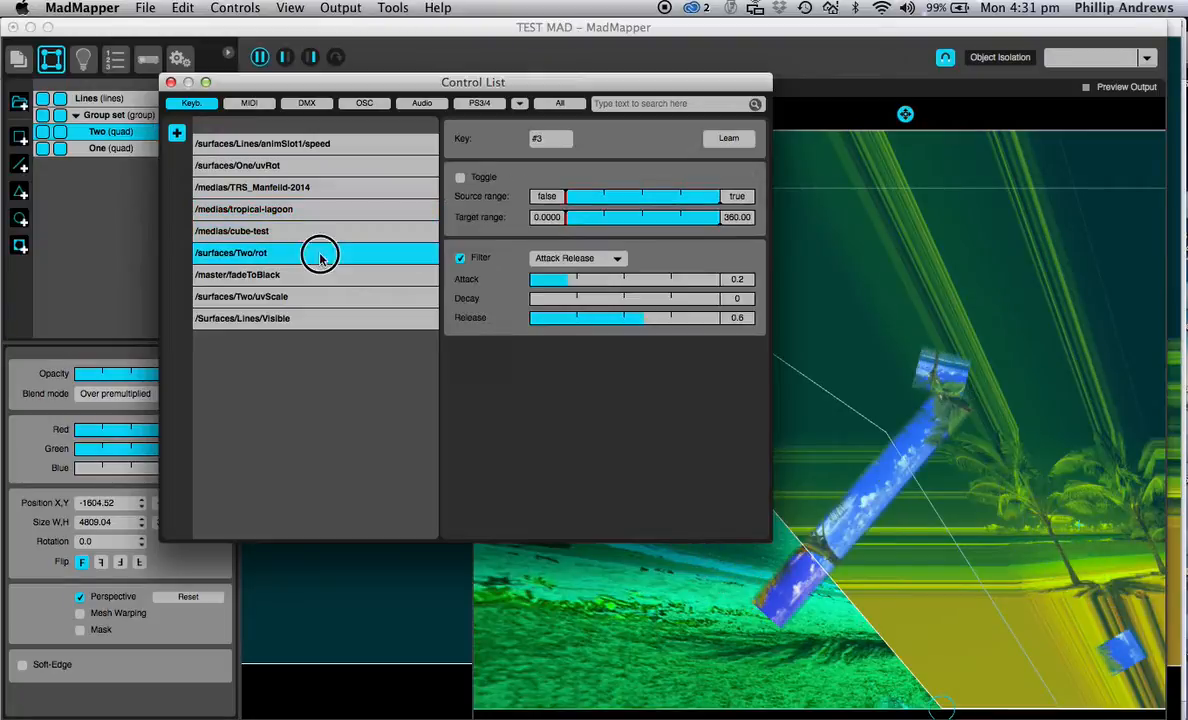
{"action": "left_click", "coordinate": [318, 276]}
{"action": "left_click", "coordinate": [320, 296]}
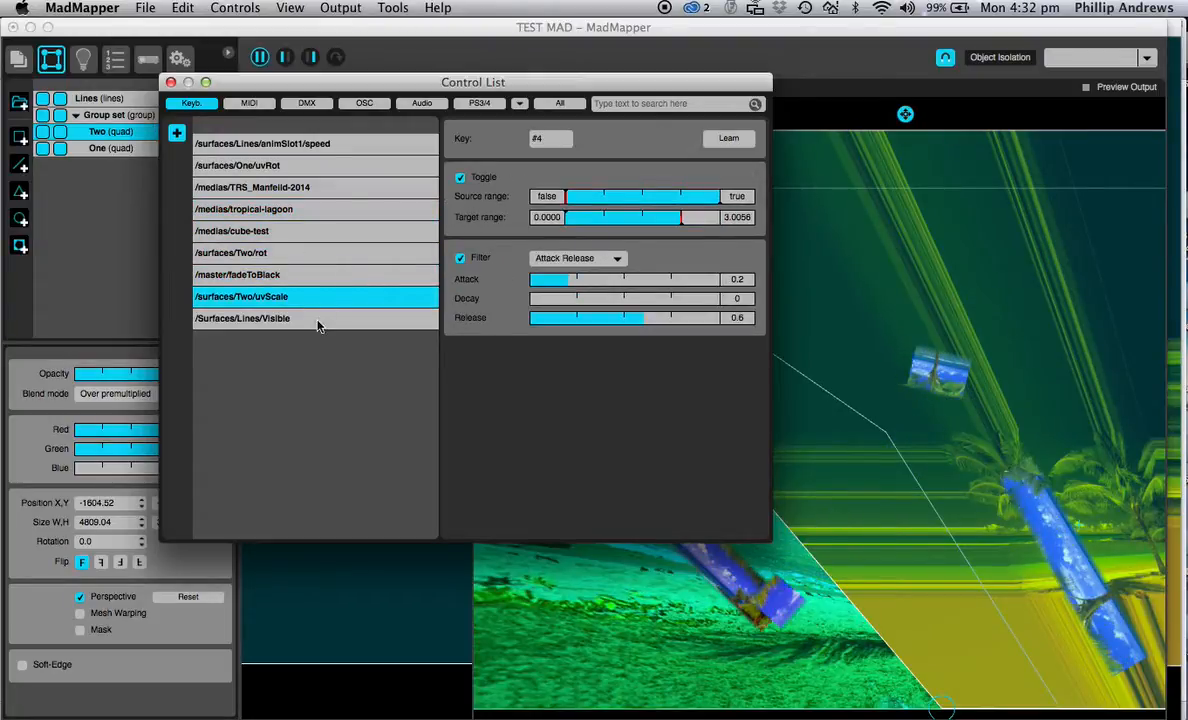
{"action": "left_click", "coordinate": [318, 320]}
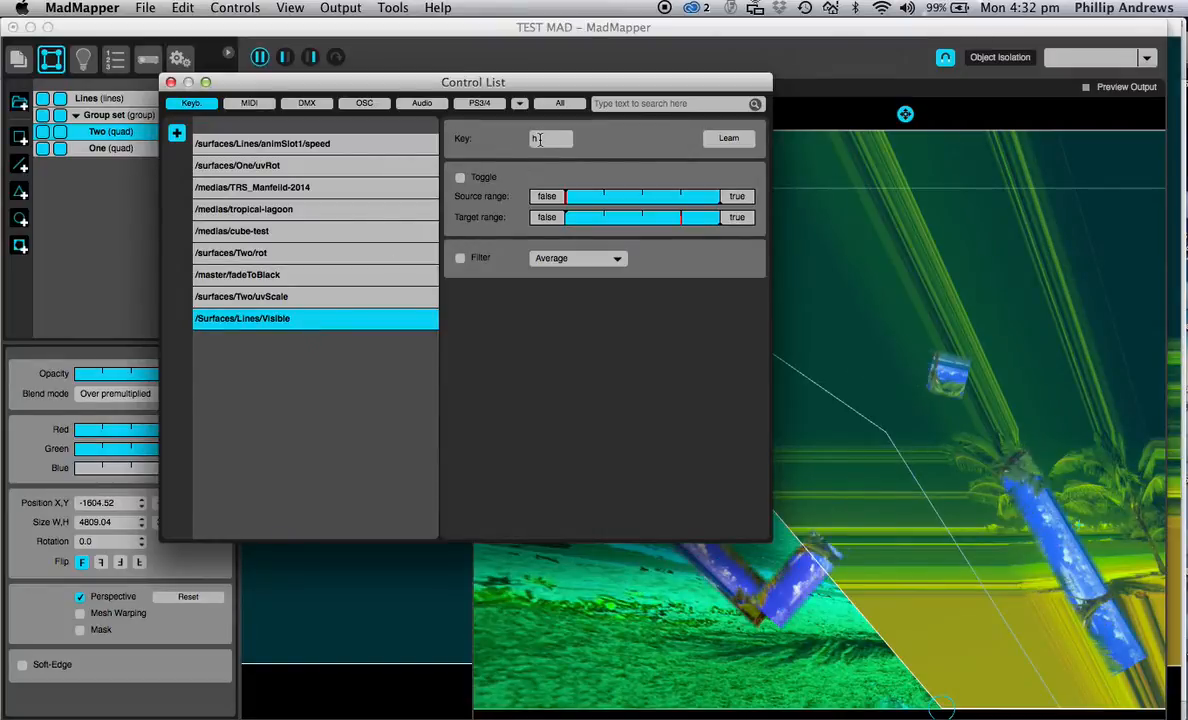
{"action": "left_click", "coordinate": [275, 299]}
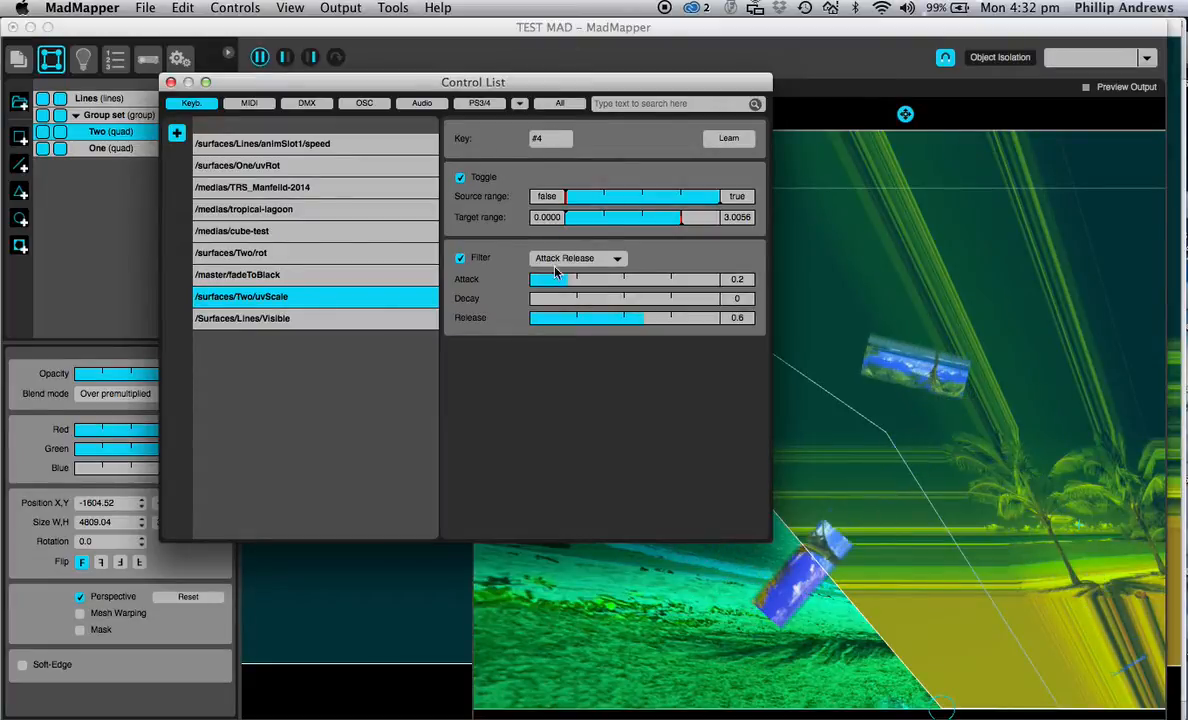
{"action": "left_click", "coordinate": [241, 320]}
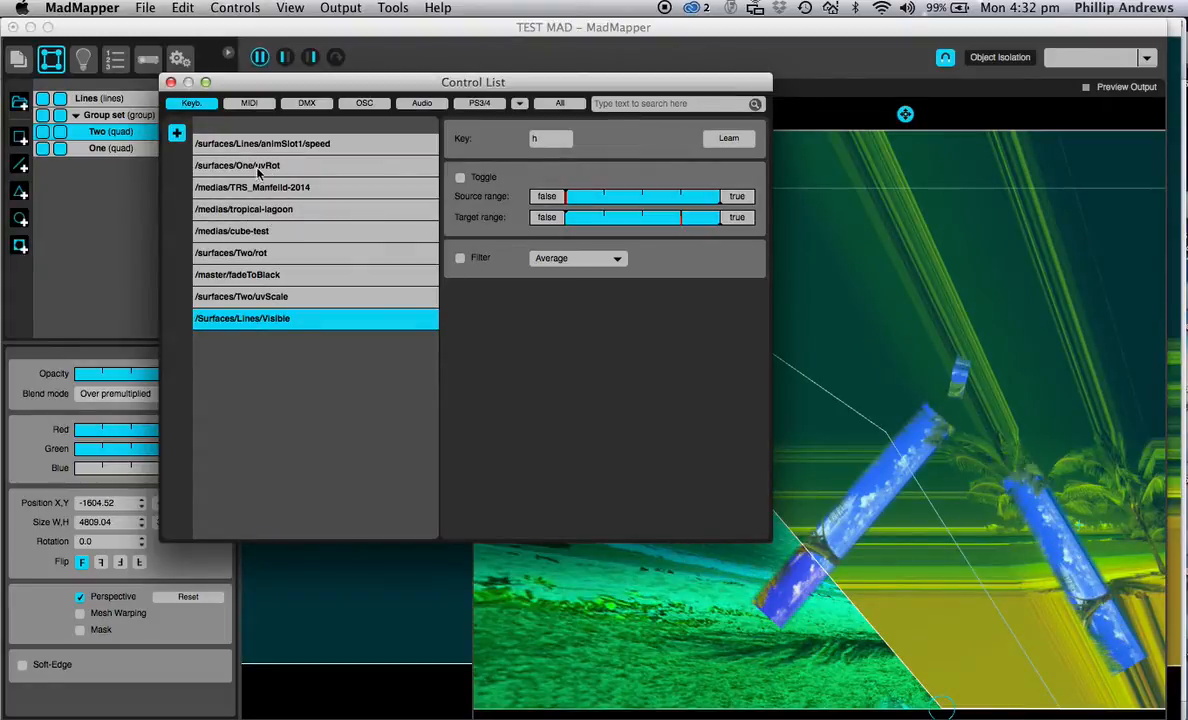
- Delete the keyboard assignment for surface One's UV rotation from the Control List
{"action": "left_click", "coordinate": [255, 166]}
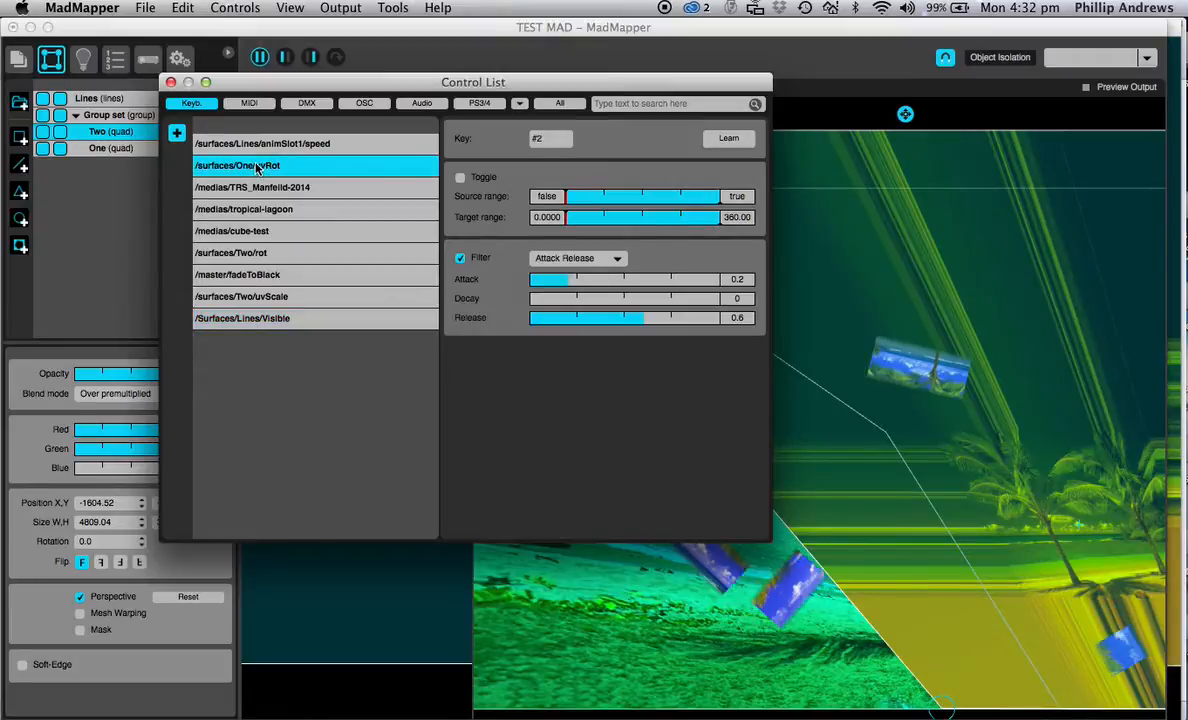
{"action": "key", "text": "Delete"}
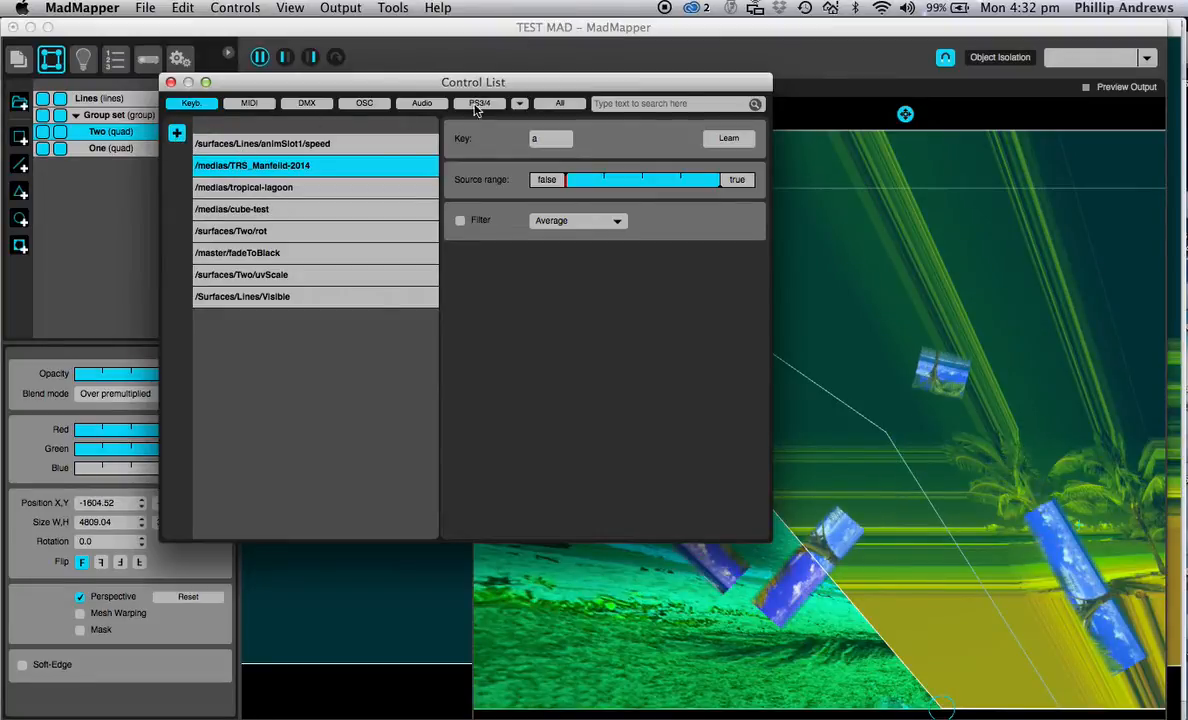
- Review the key and filter settings of the remaining keyboard assignments, from the Lines animation speed to the Lines visibility
{"action": "left_click_drag", "start_coordinate": [512, 83], "coordinate": [471, 84]}
{"action": "left_click", "coordinate": [329, 141]}
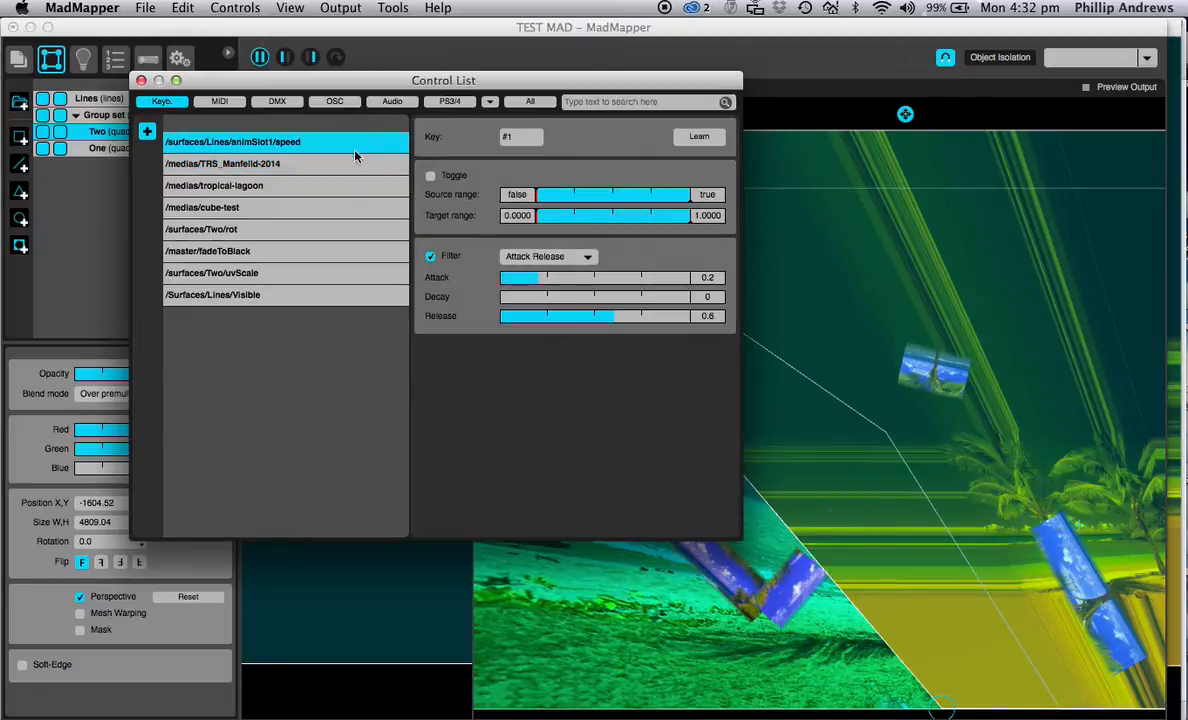
{"action": "left_click", "coordinate": [345, 163]}
{"action": "left_click", "coordinate": [368, 186]}
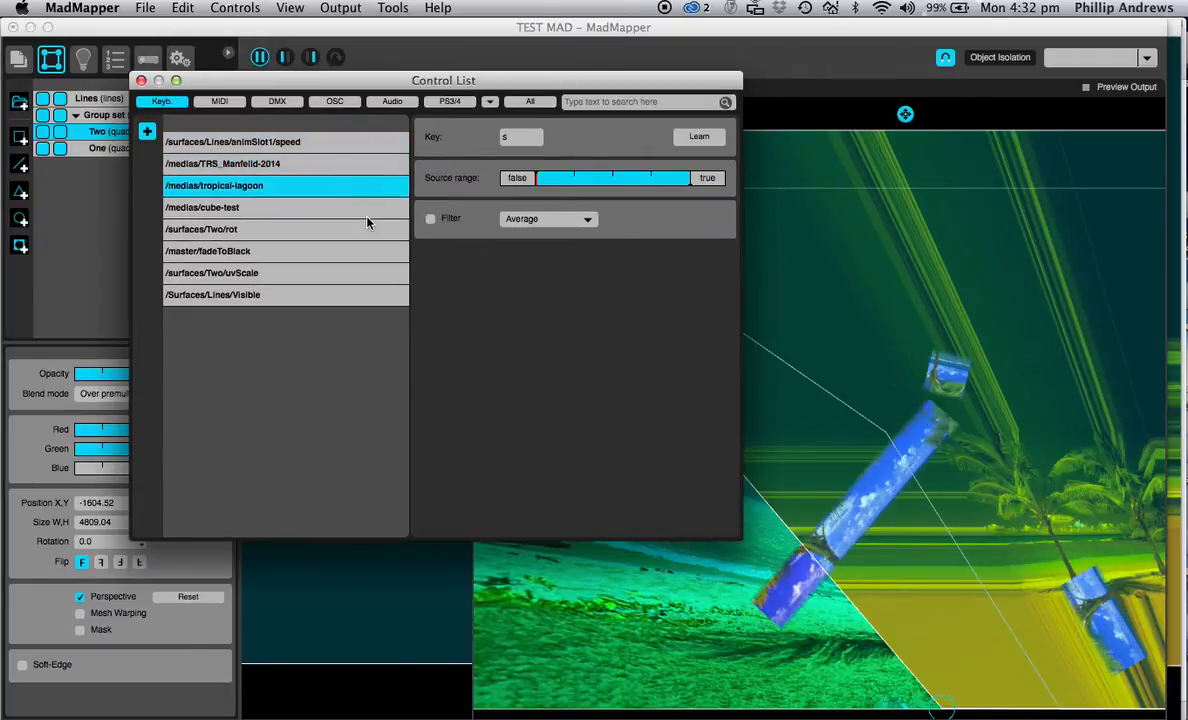
{"action": "left_click", "coordinate": [345, 206]}
{"action": "left_click", "coordinate": [371, 231]}
{"action": "left_click", "coordinate": [376, 252]}
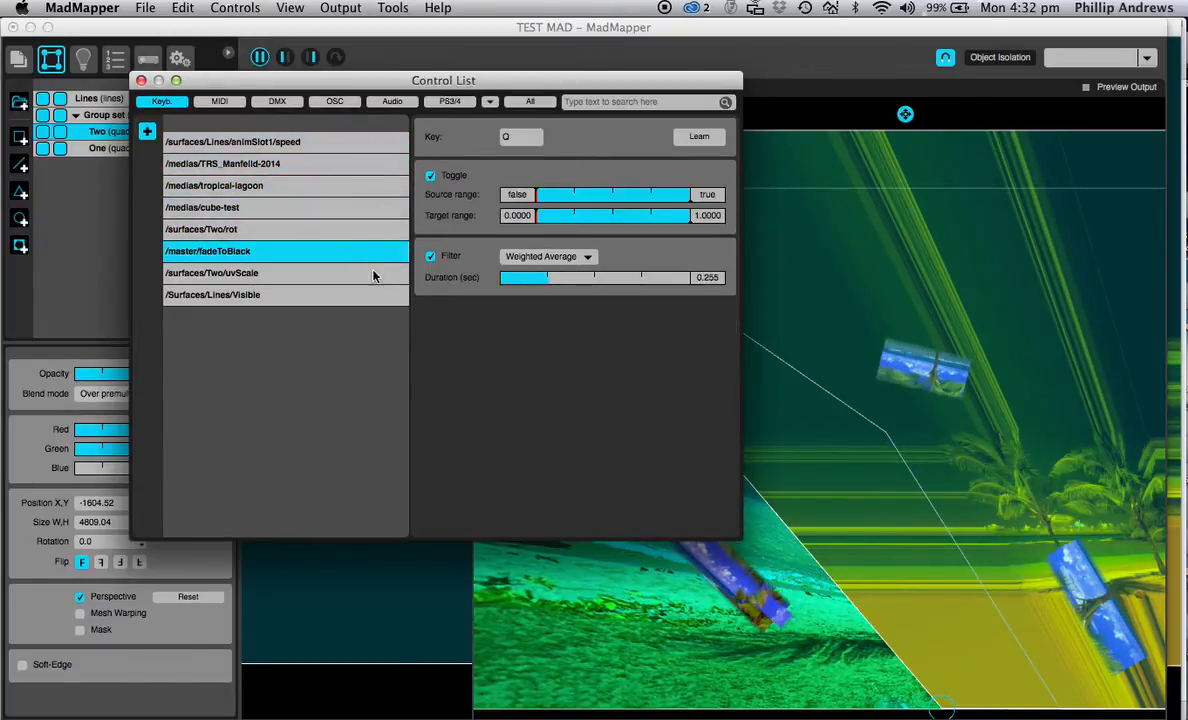
{"action": "left_click", "coordinate": [360, 273]}
{"action": "left_click", "coordinate": [340, 295]}
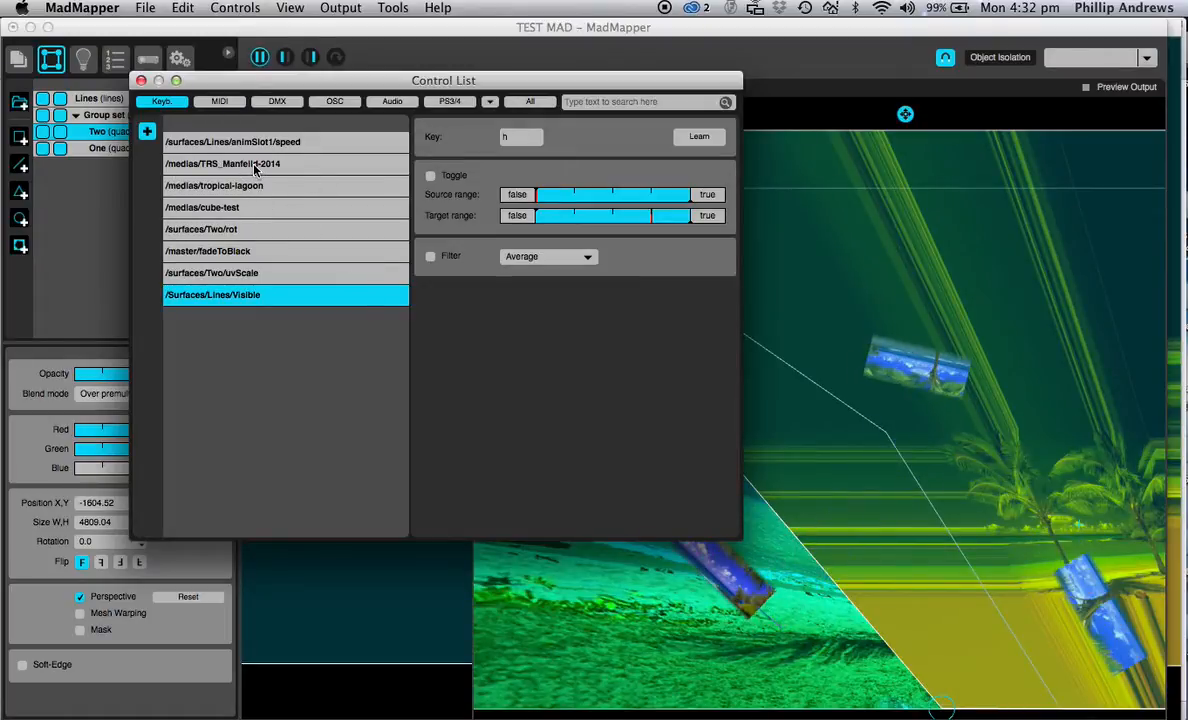
- Add a new keyboard control for the UV Rotation of surface One
{"action": "left_click", "coordinate": [146, 134]}
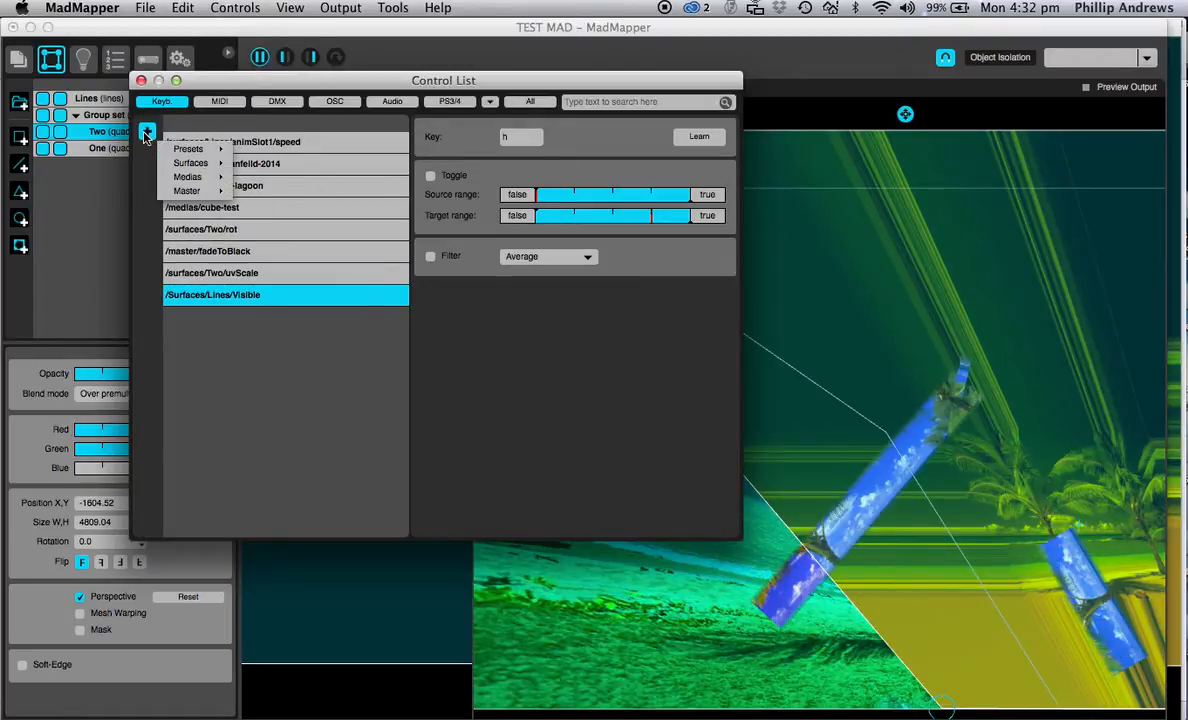
{"action": "mouse_move", "coordinate": [194, 165]}
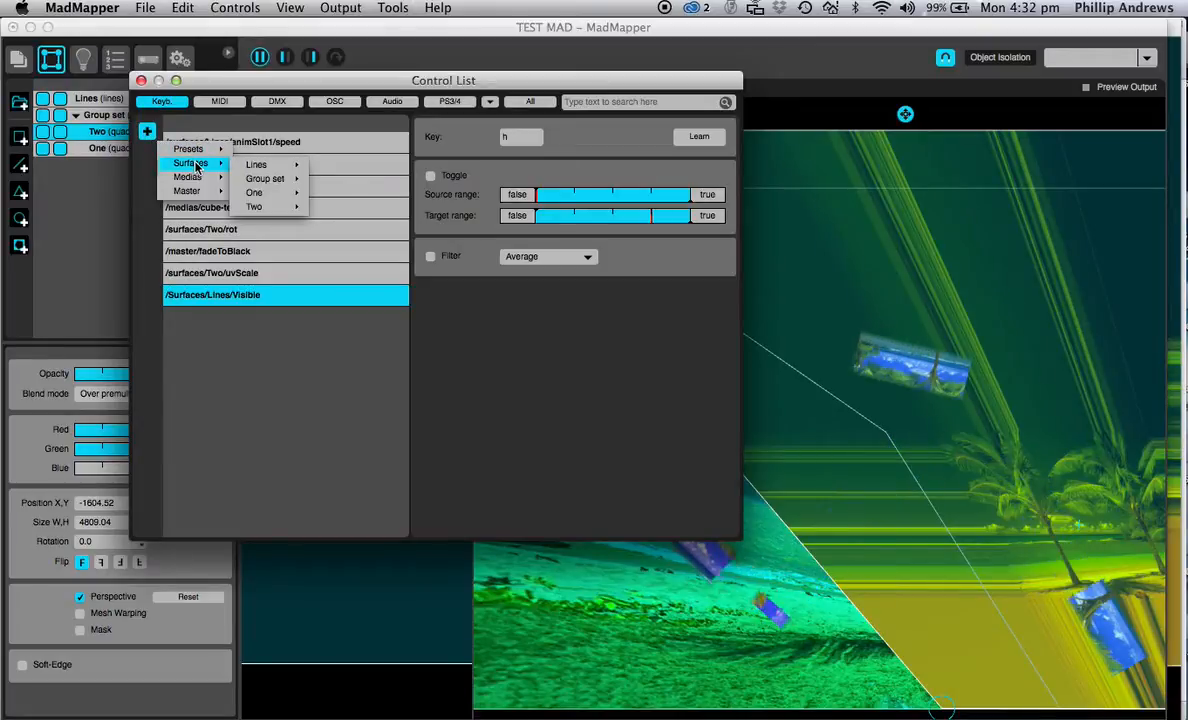
{"action": "mouse_move", "coordinate": [258, 196]}
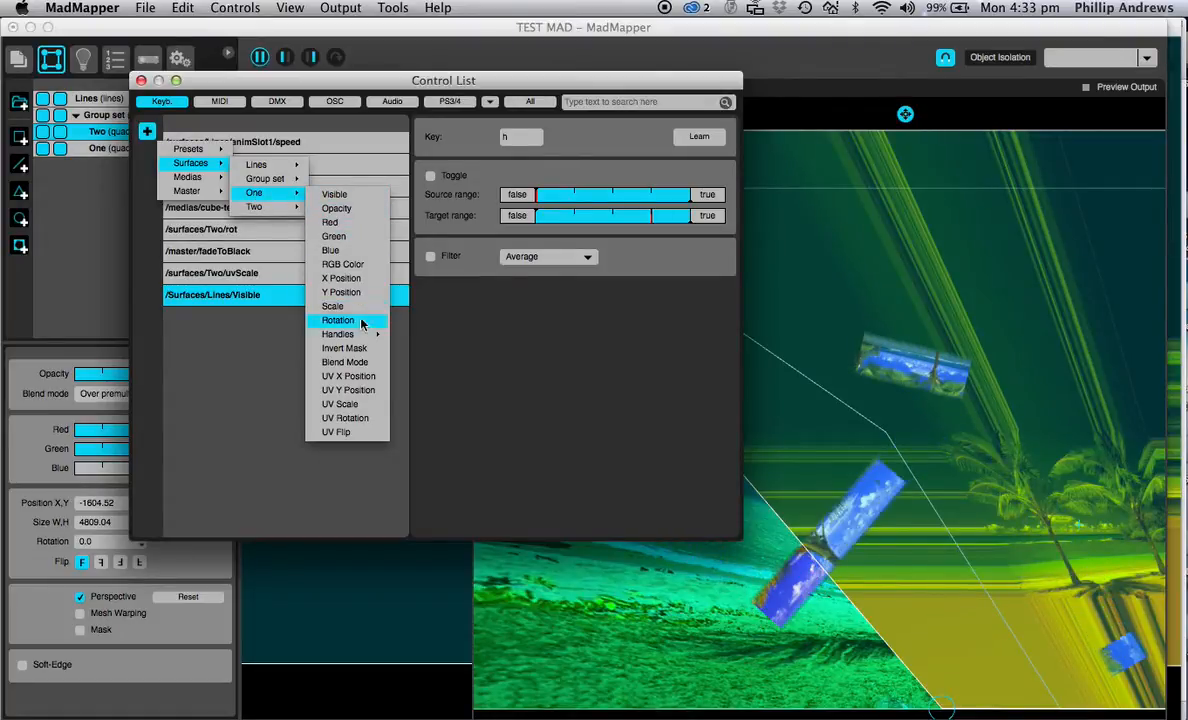
{"action": "mouse_move", "coordinate": [357, 338]}
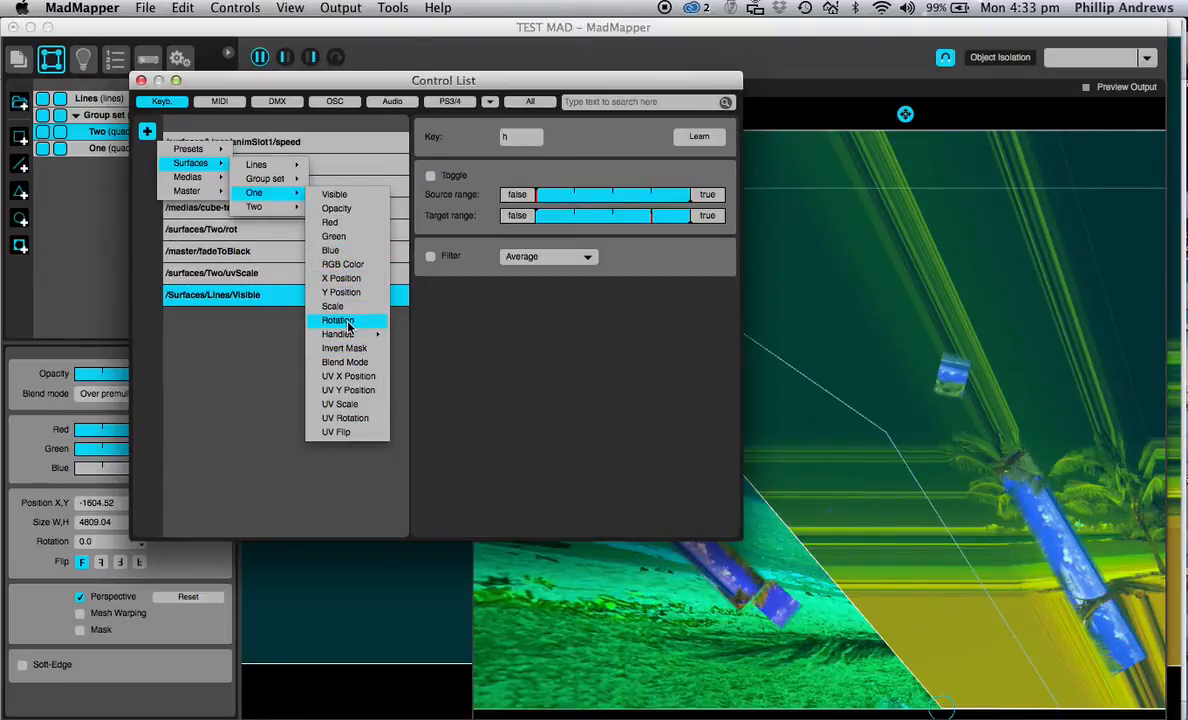
{"action": "left_click", "coordinate": [350, 419]}
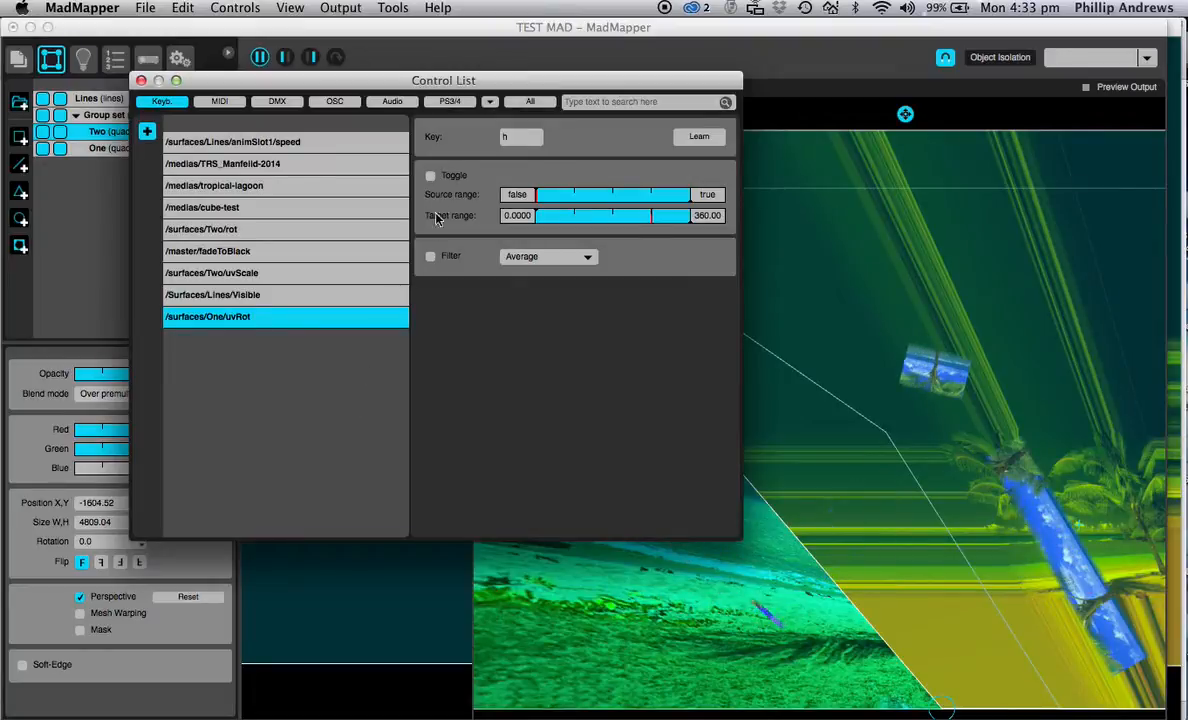
- Assign the 2 key to surface One's UV Rotation control using Learn
{"action": "left_click", "coordinate": [507, 138]}
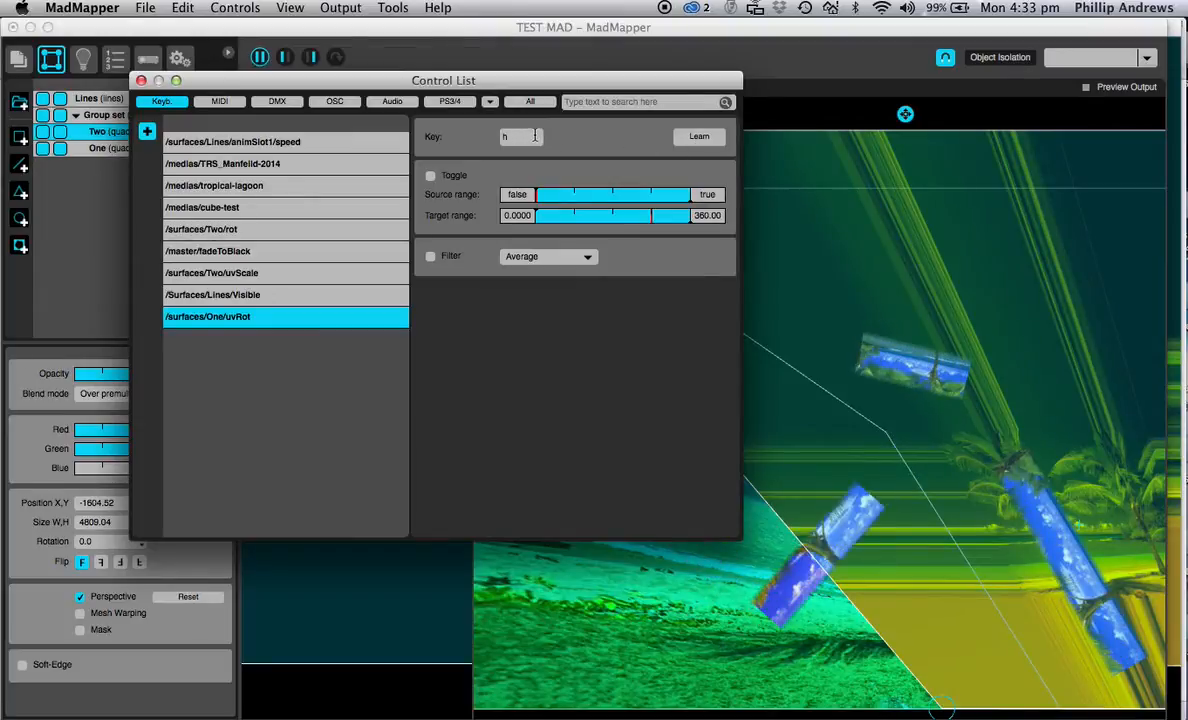
{"action": "left_click", "coordinate": [698, 137]}
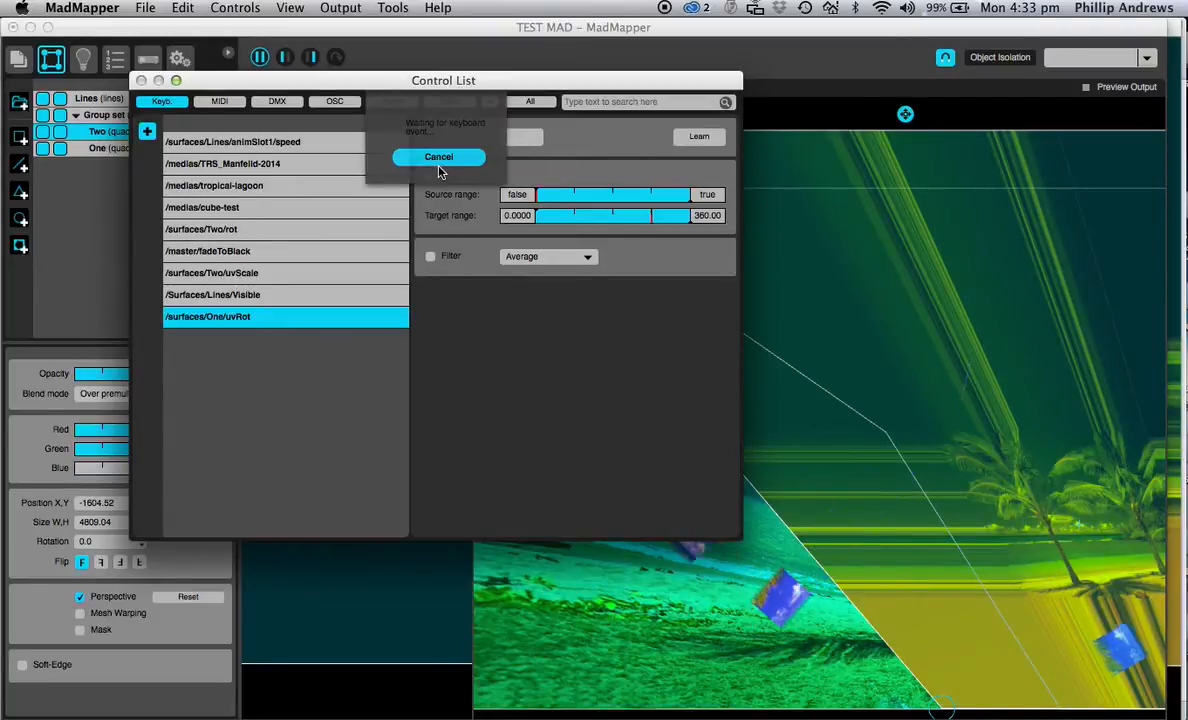
{"action": "key", "text": "2"}
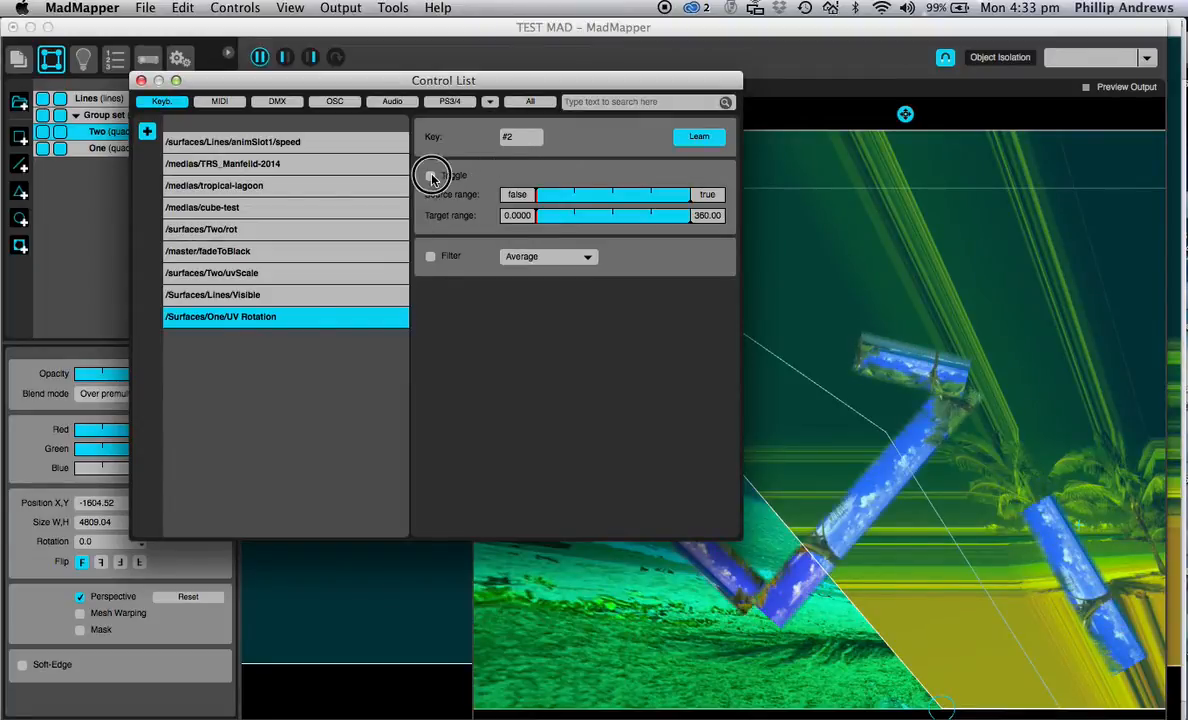
- Enable Toggle and Filter for surface One's UV Rotation control and set the filter type to Attack Release
{"action": "left_click", "coordinate": [430, 257]}
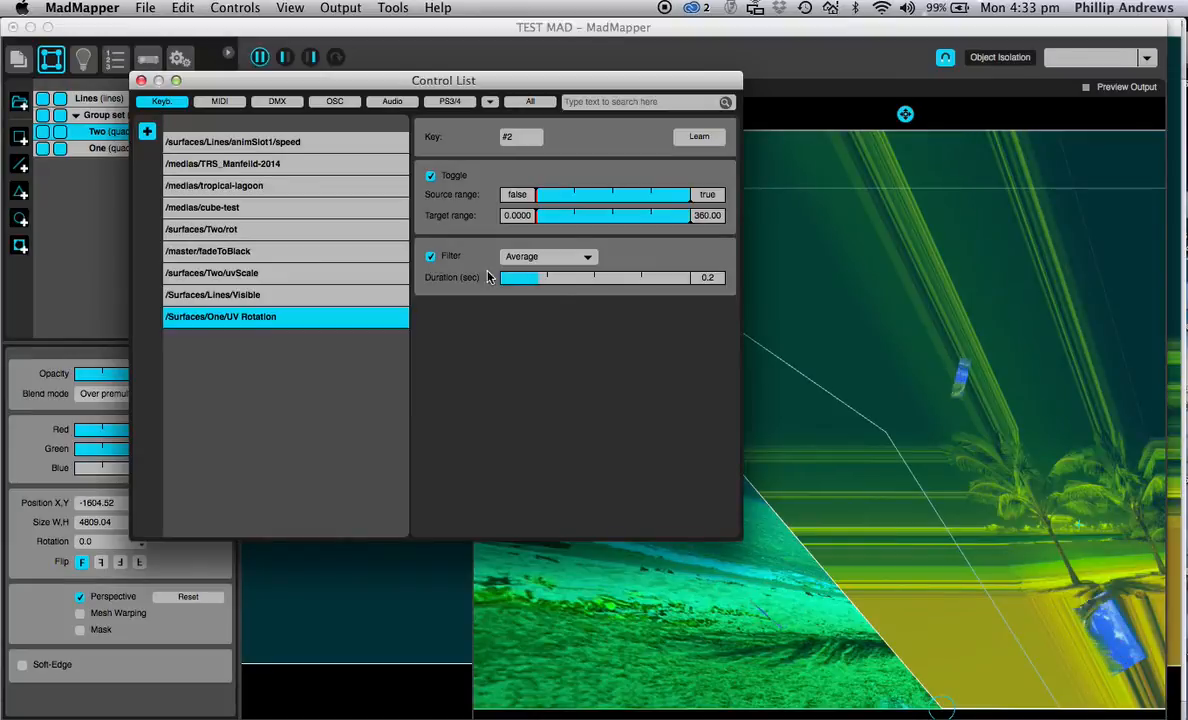
{"action": "left_click", "coordinate": [586, 258]}
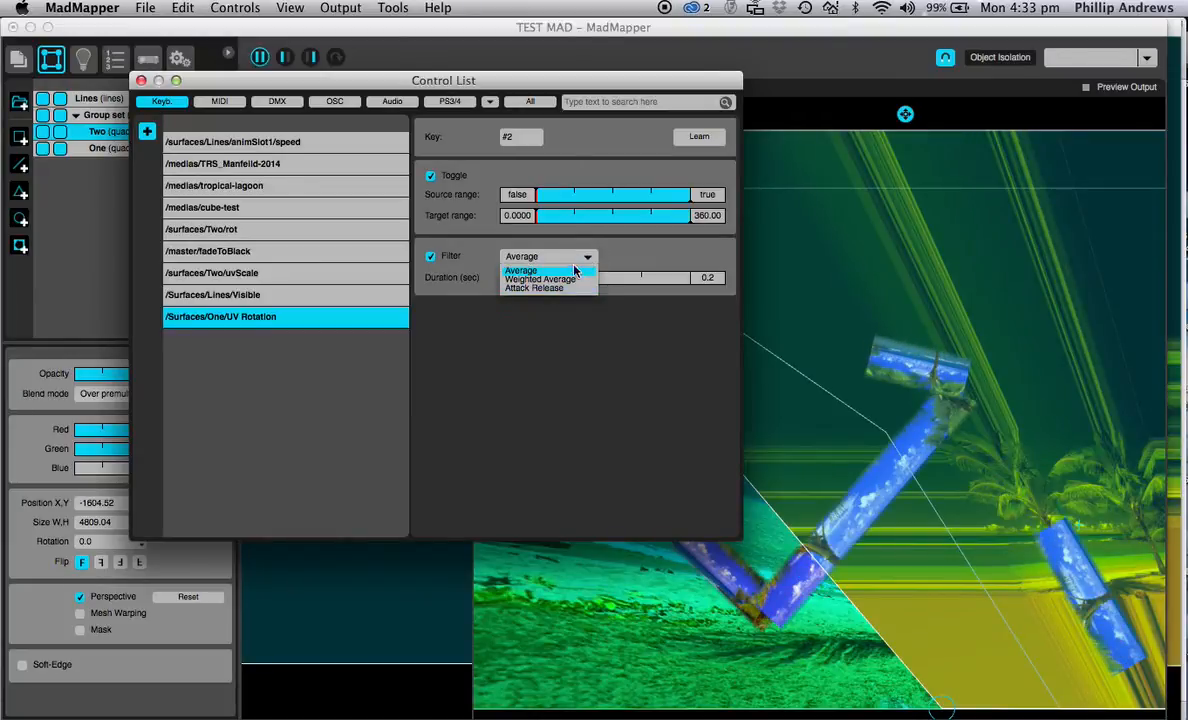
{"action": "left_click", "coordinate": [549, 289]}
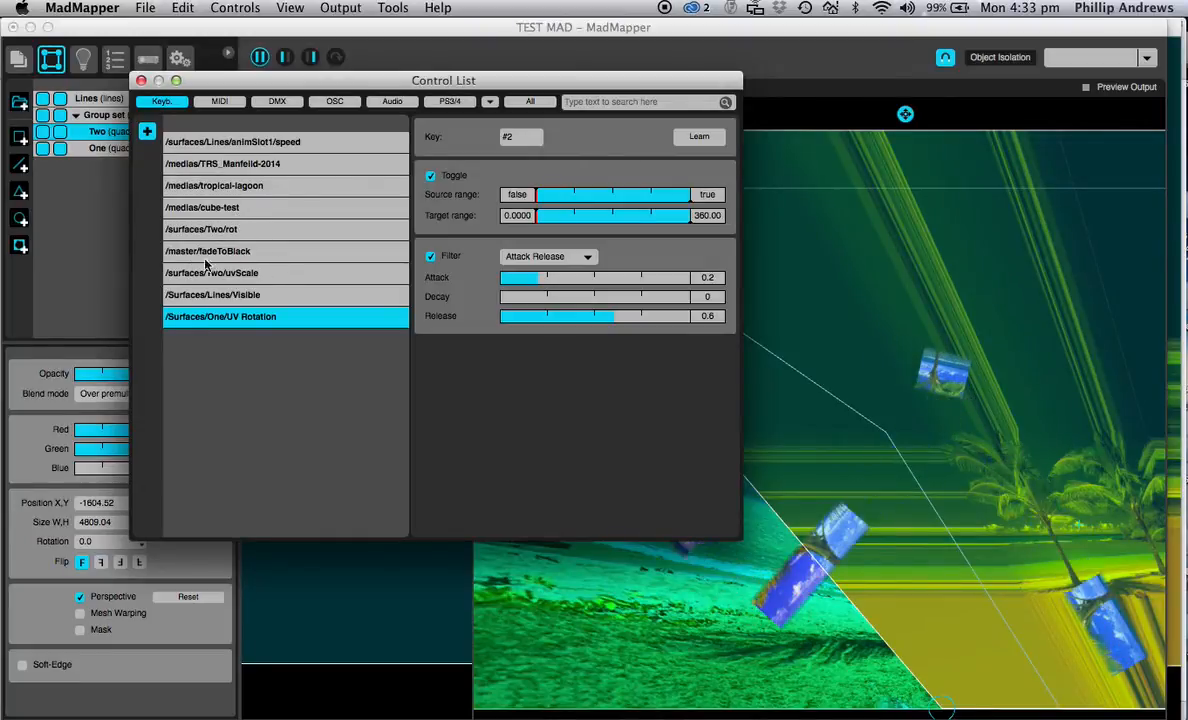
- Inspect the master fadeToBlack assignment's settings, then close the Control List
{"action": "left_click", "coordinate": [281, 245]}
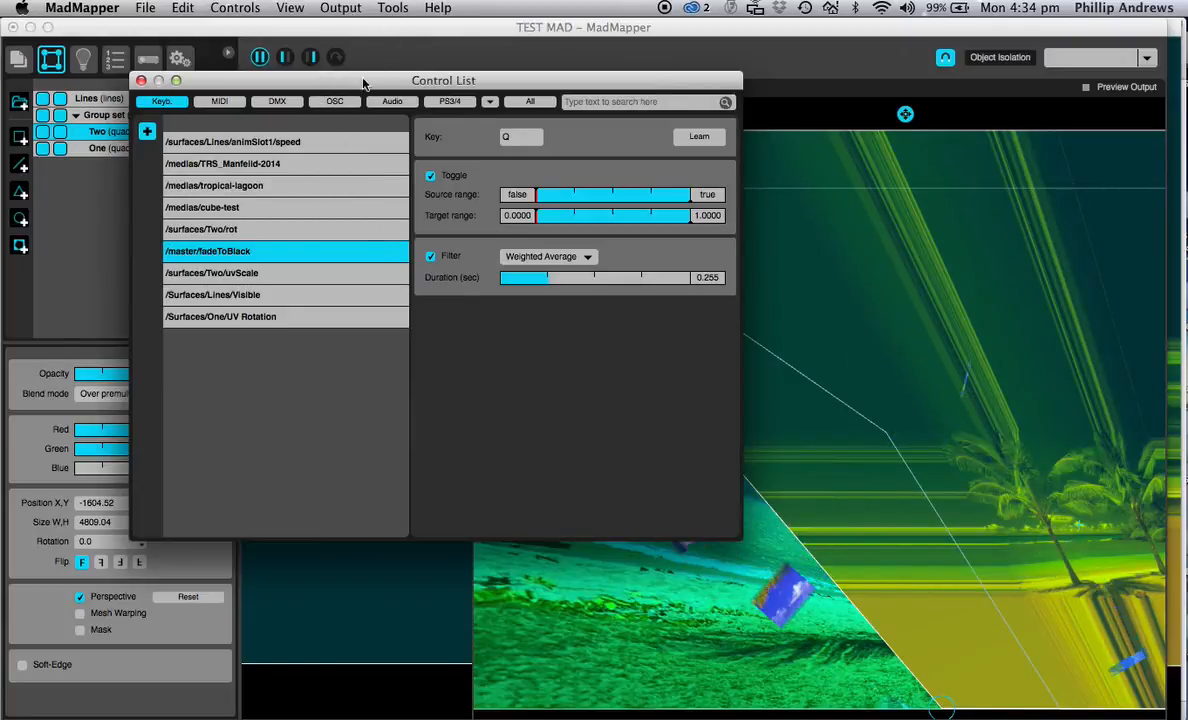
{"action": "left_click_drag", "start_coordinate": [363, 84], "coordinate": [448, 164]}
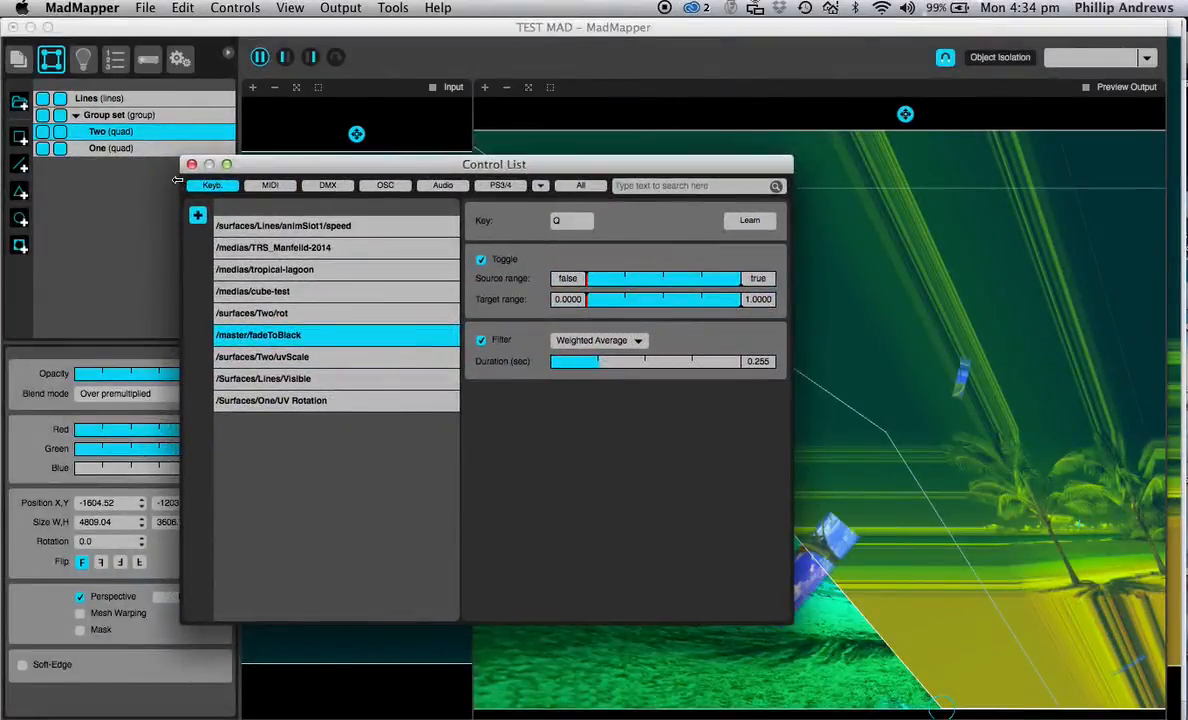
{"action": "left_click", "coordinate": [191, 164]}
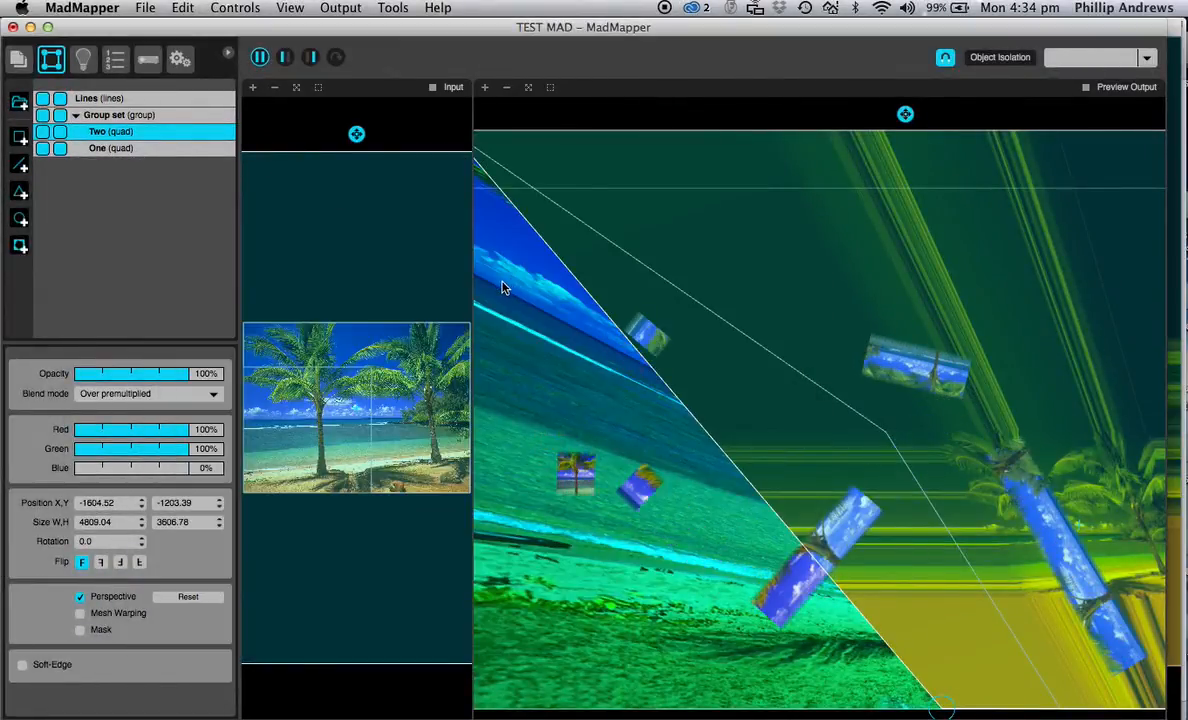